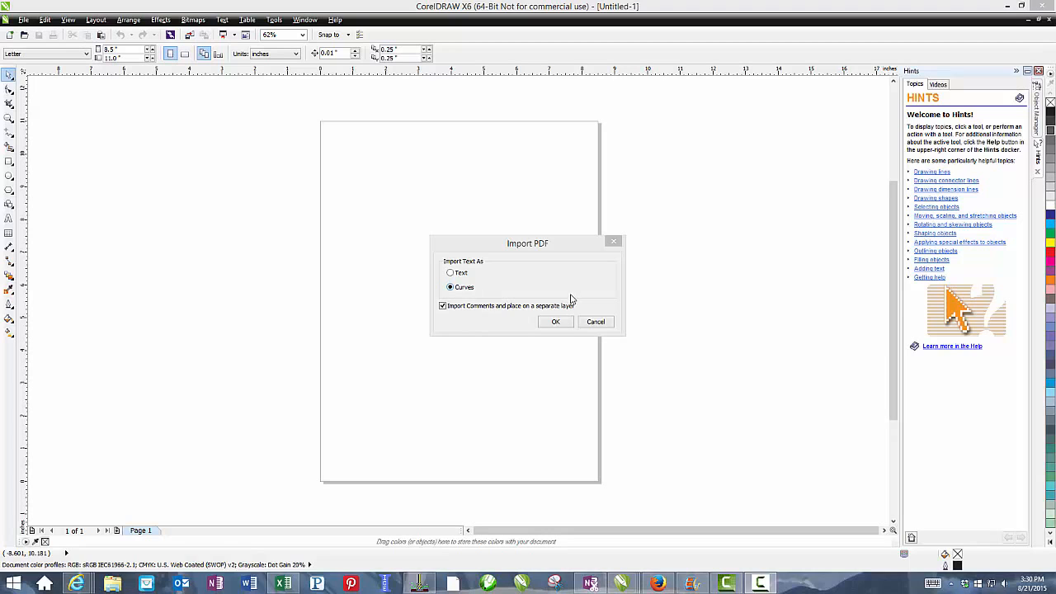
Import the PDF logo with its text as curves, place it centered on the page, and size it to about 7.41 inches.
{"action": "left_click", "coordinate": [556, 323]}
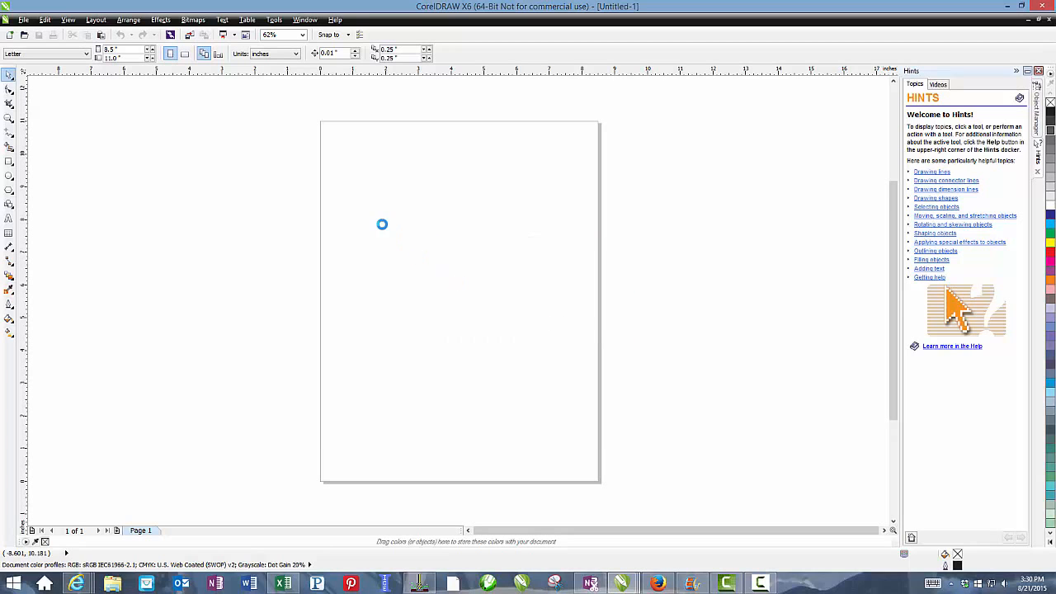
{"action": "key", "text": "Return"}
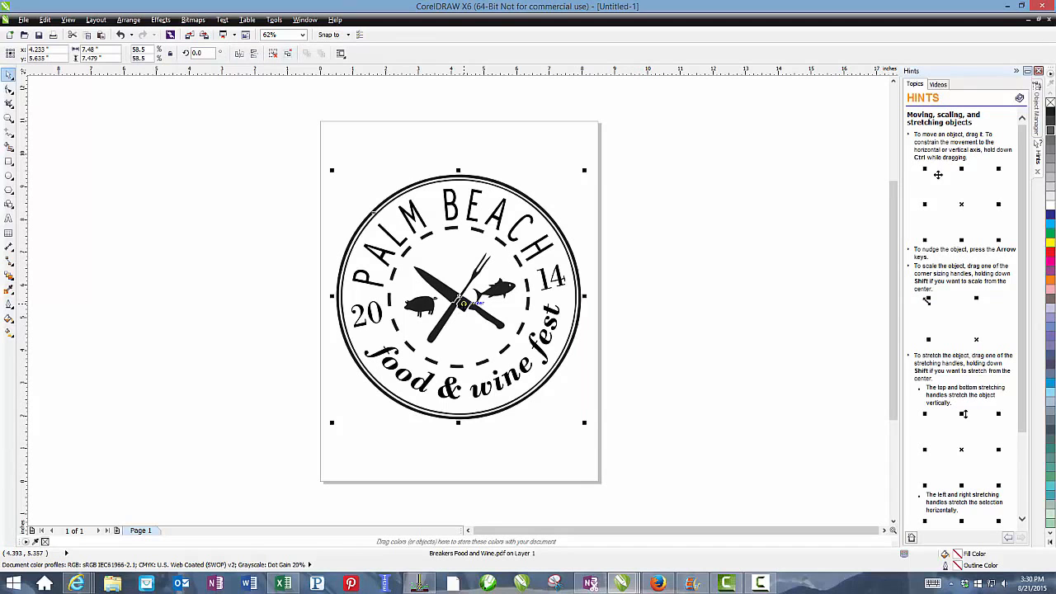
{"action": "left_click_drag", "start_coordinate": [331, 170], "coordinate": [266, 170]}
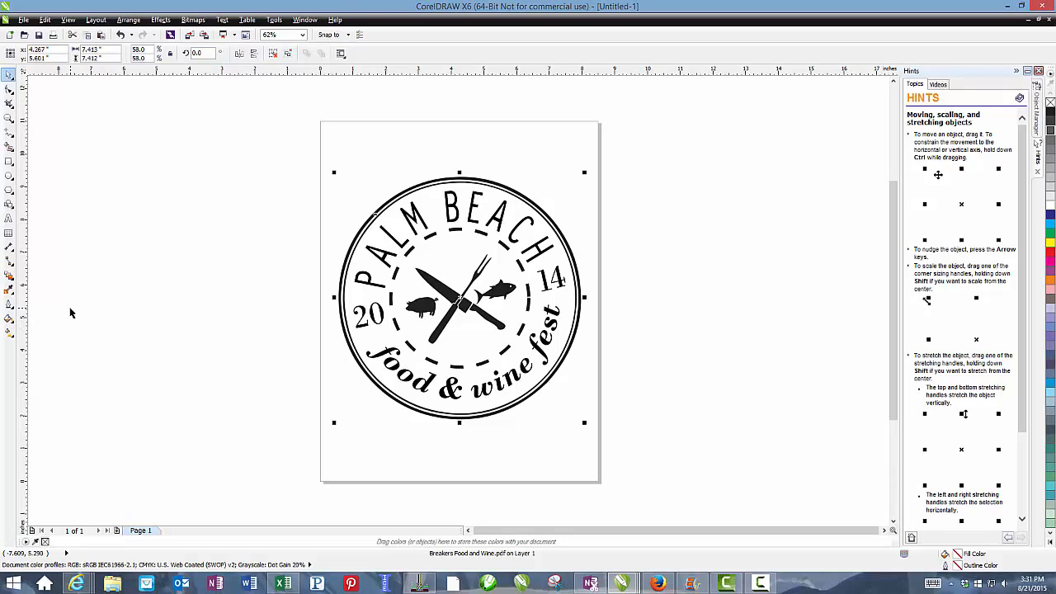
Give the imported logo a hairline outline and remove its fill.
{"action": "left_click", "coordinate": [13, 307]}
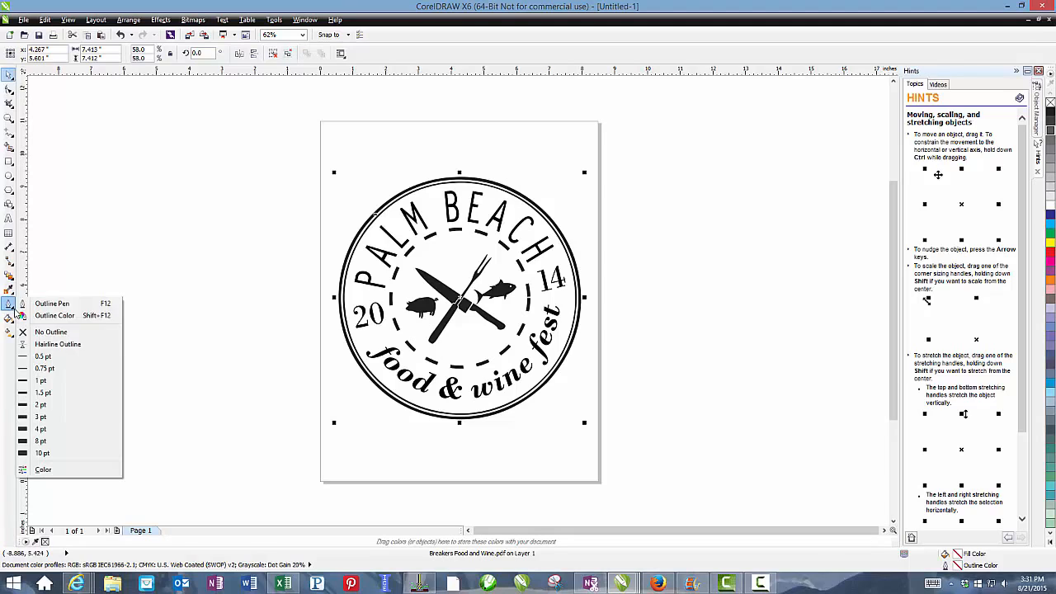
{"action": "left_click", "coordinate": [47, 344]}
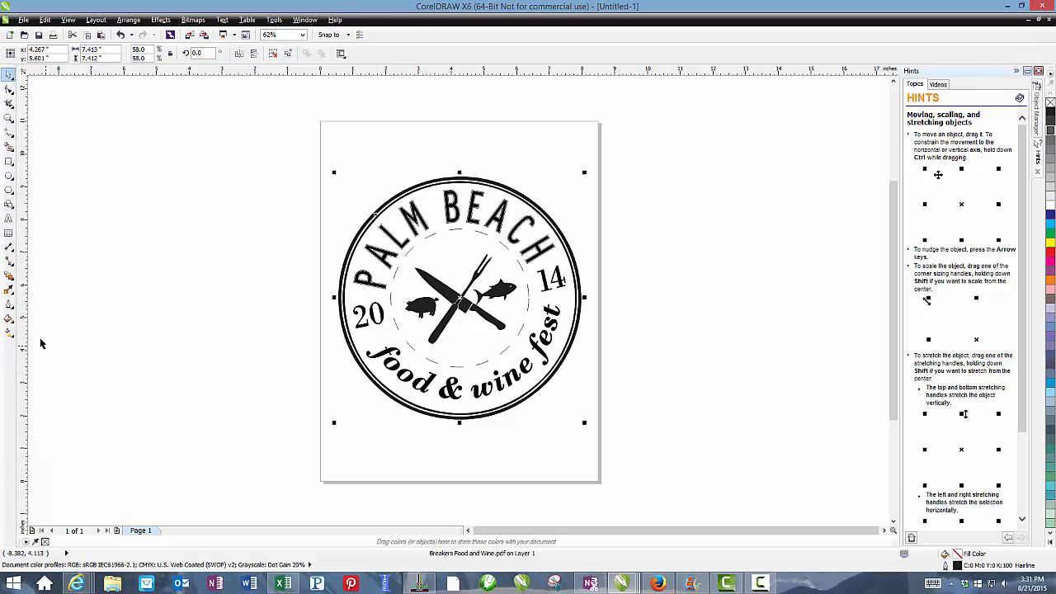
{"action": "left_click", "coordinate": [10, 320]}
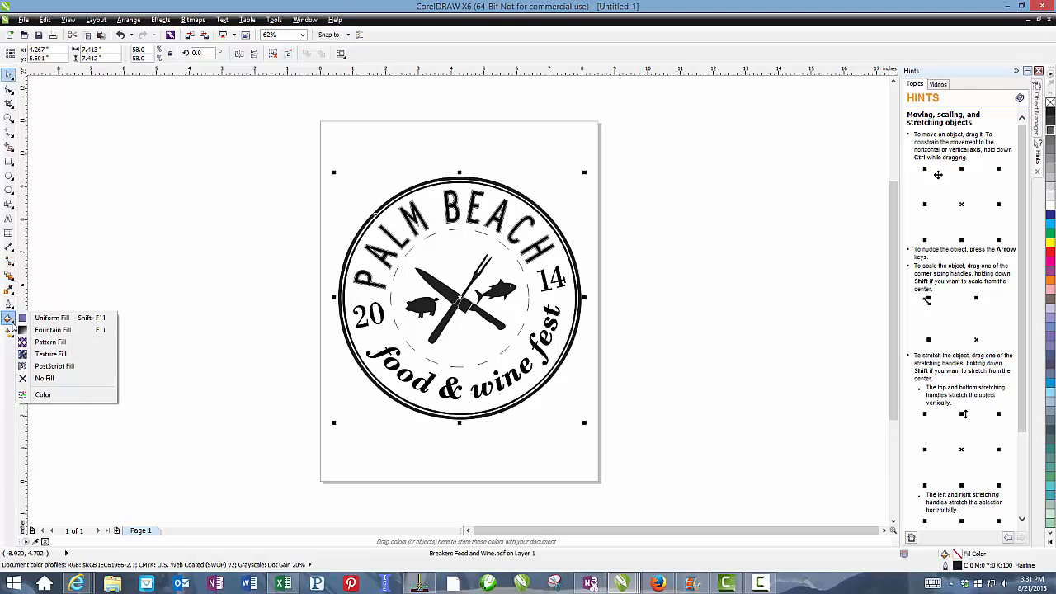
{"action": "left_click", "coordinate": [43, 377]}
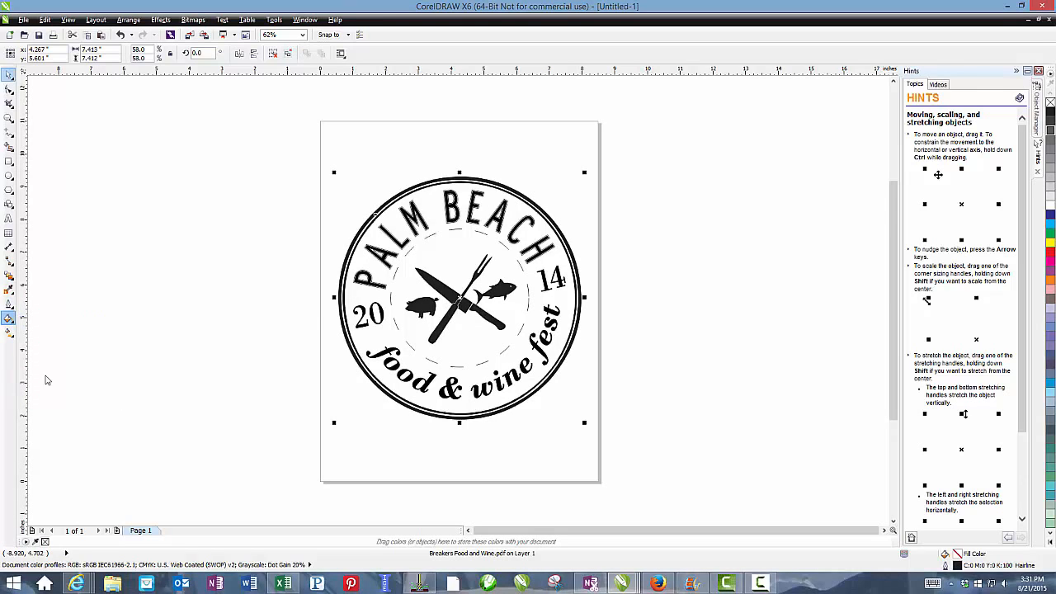
Export the logo to the Desktop as an HPGL plotter file, overwriting PLT File.plt and keeping the default export settings.
{"action": "left_click", "coordinate": [27, 20]}
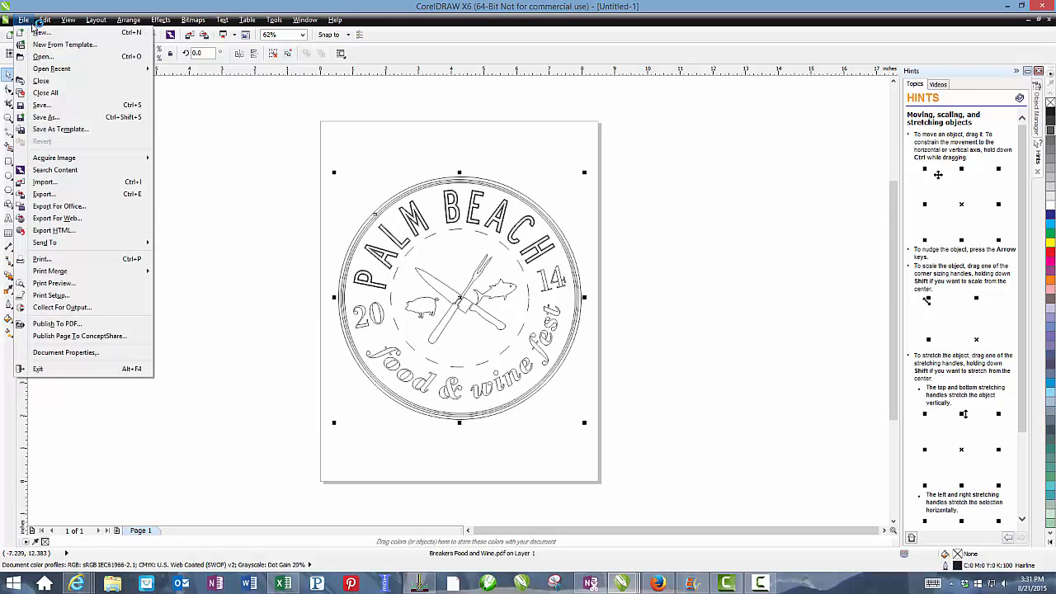
{"action": "left_click", "coordinate": [59, 194]}
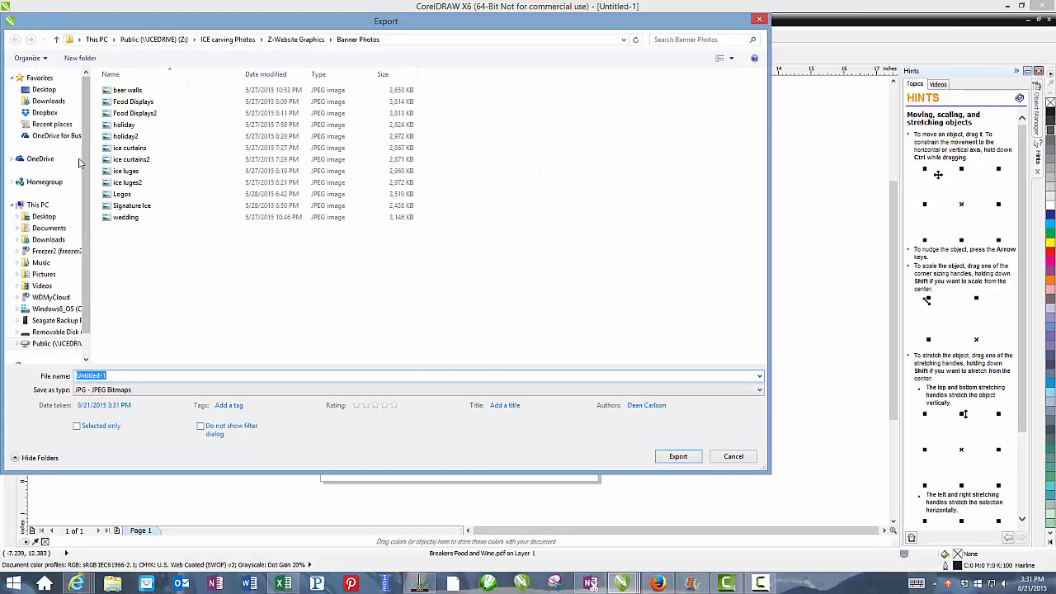
{"action": "left_click", "coordinate": [46, 91]}
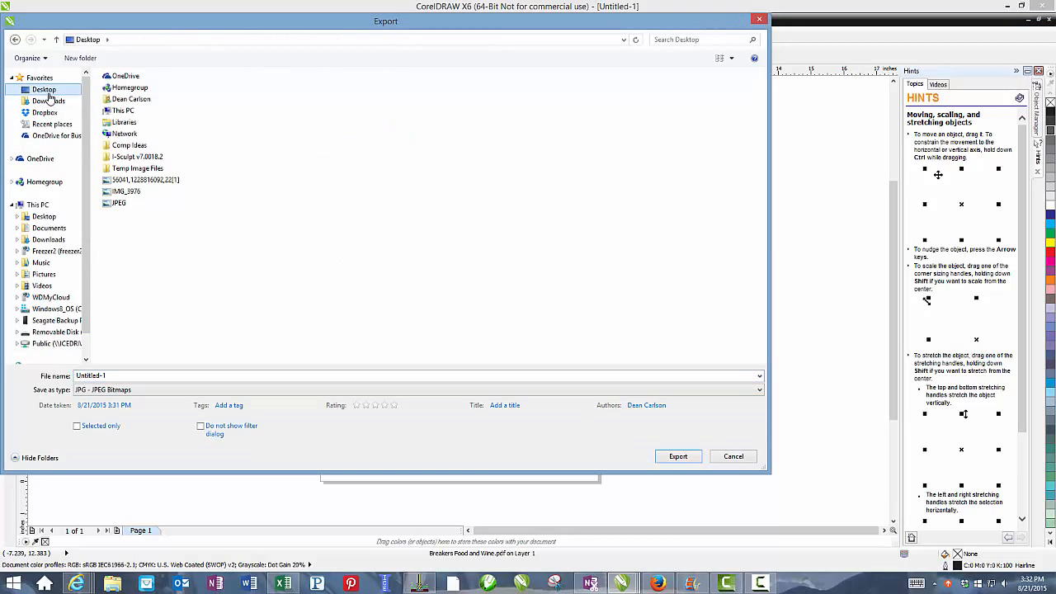
{"action": "left_click", "coordinate": [363, 391]}
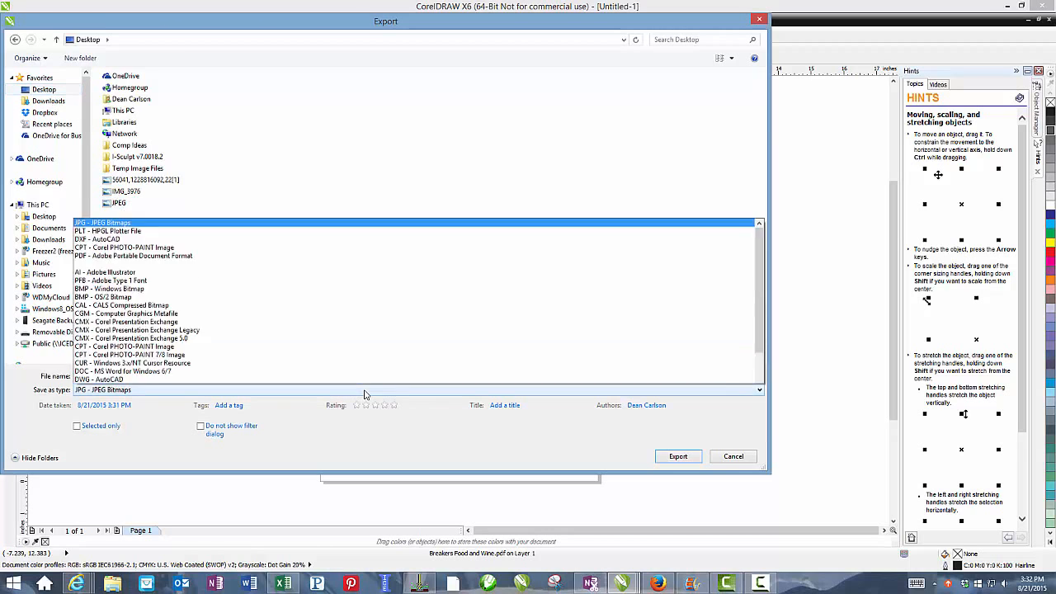
{"action": "left_click", "coordinate": [115, 148]}
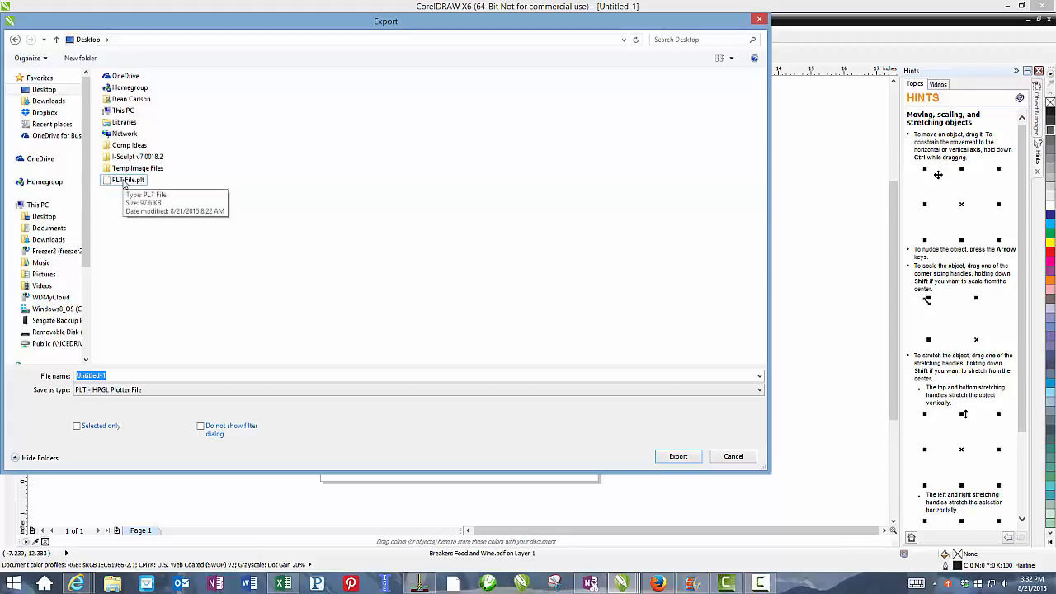
{"action": "left_click", "coordinate": [125, 183]}
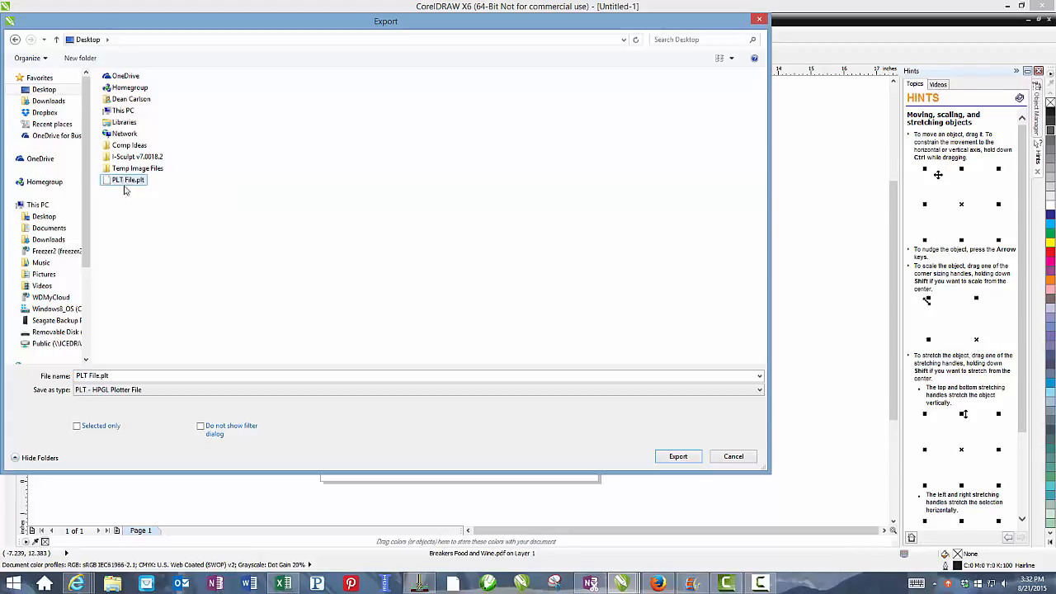
{"action": "left_click", "coordinate": [679, 459]}
{"action": "left_click", "coordinate": [560, 294]}
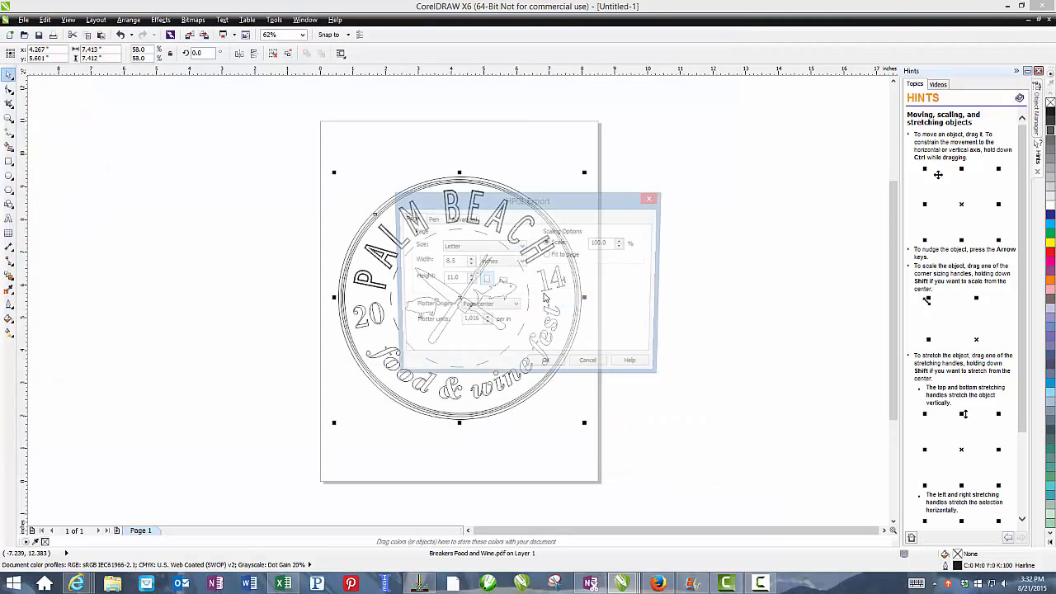
{"action": "left_click", "coordinate": [550, 368]}
Switch to I-Sculpt-3D and import PLT File.plt from the Desktop as an HP plotter file onto layer 1 (front).
{"action": "left_click", "coordinate": [419, 583]}
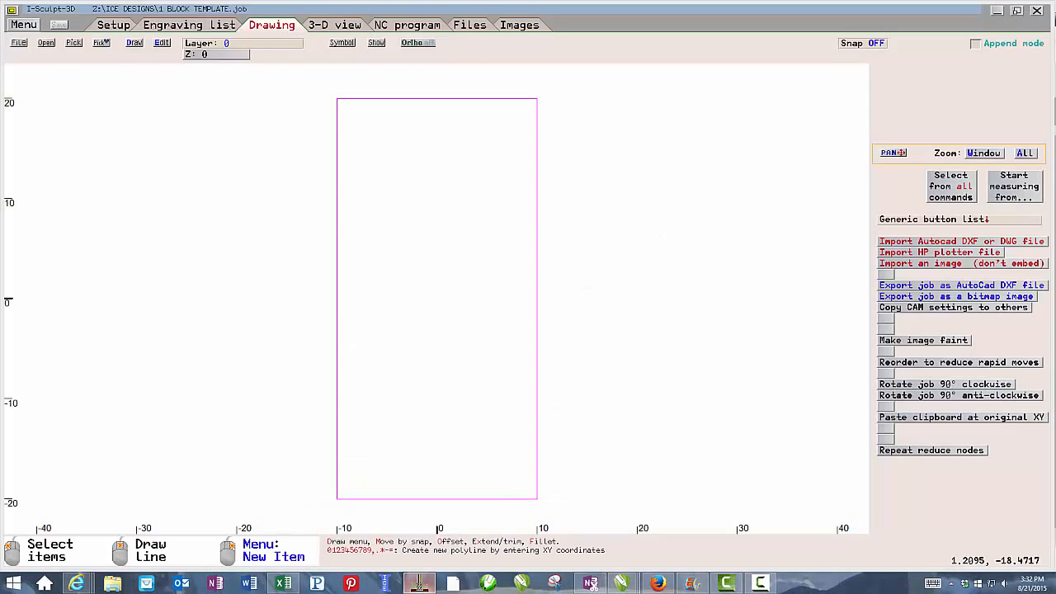
{"action": "left_click", "coordinate": [940, 252]}
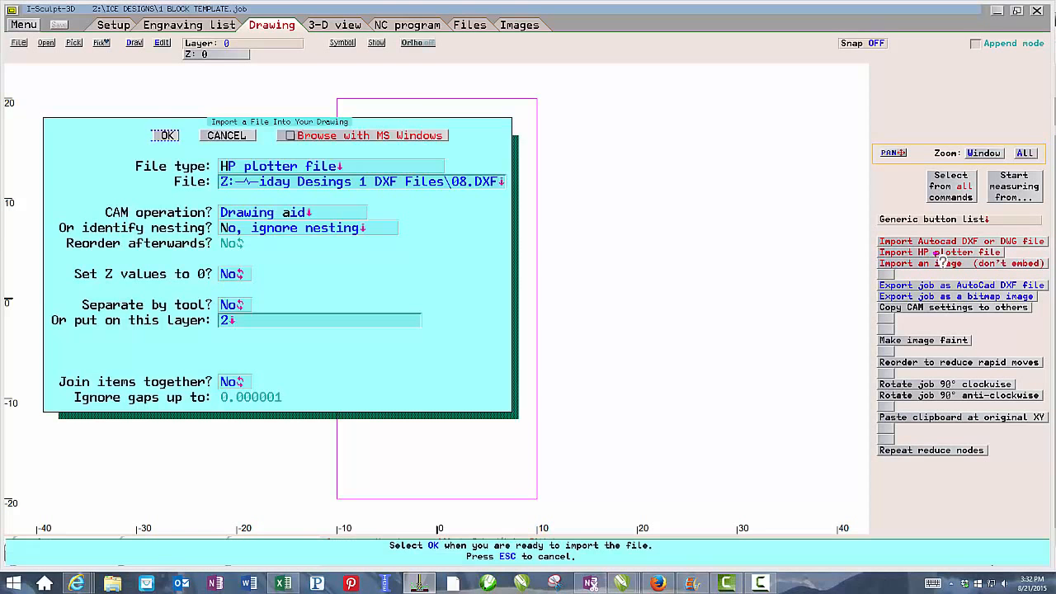
{"action": "left_click", "coordinate": [367, 183]}
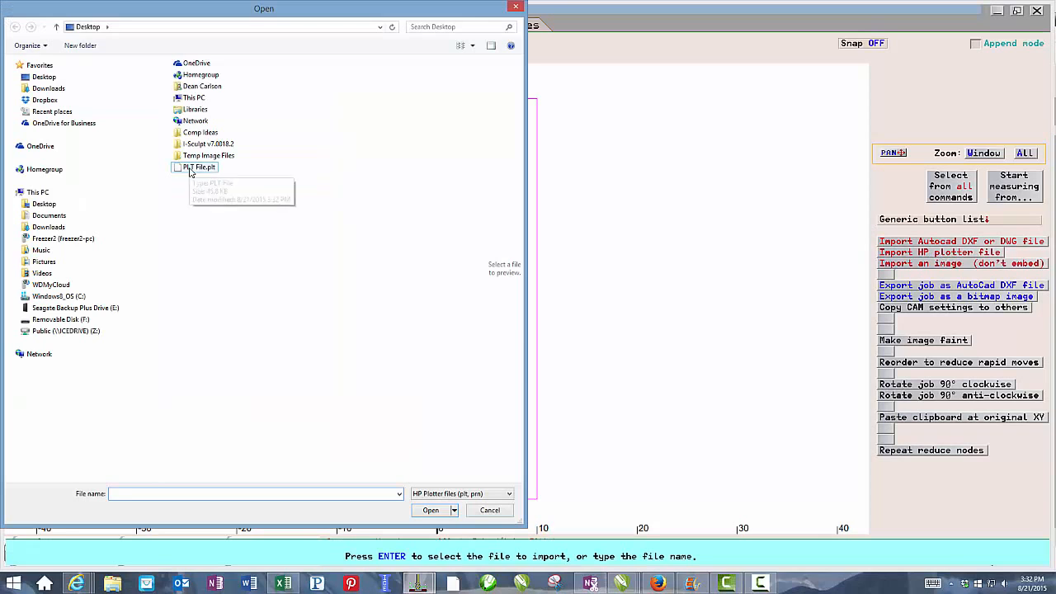
{"action": "left_click", "coordinate": [191, 168]}
{"action": "left_click", "coordinate": [430, 509]}
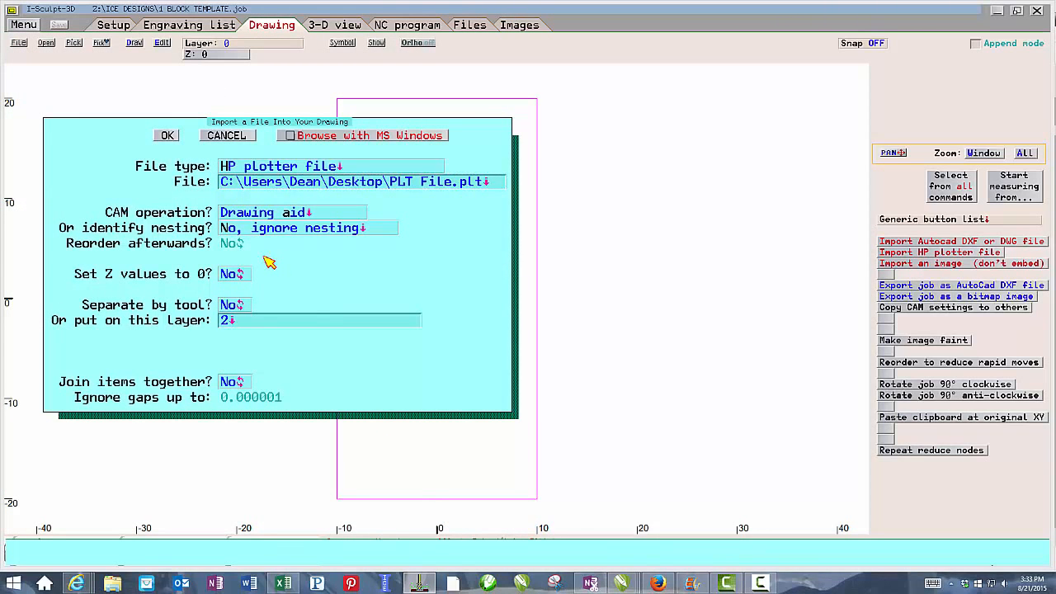
{"action": "left_click", "coordinate": [239, 321]}
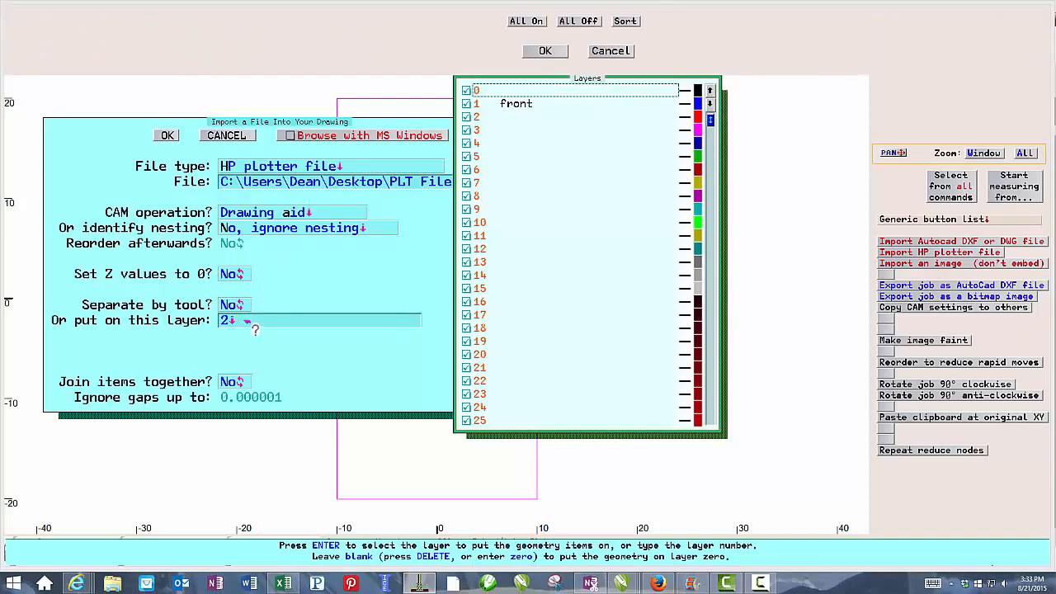
{"action": "left_click", "coordinate": [504, 108]}
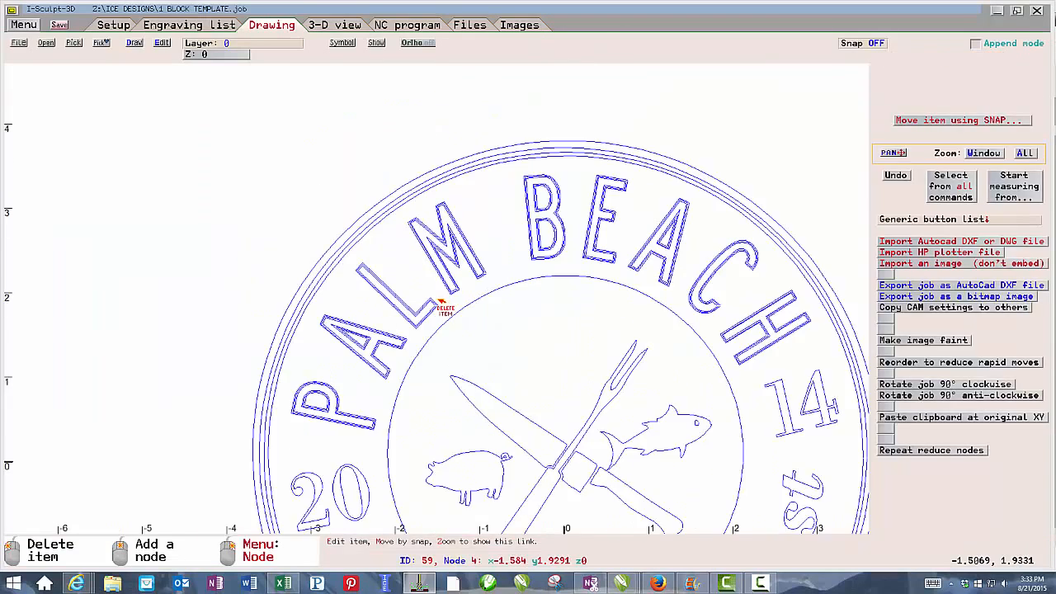
Delete the surplus duplicate outlines of the letter P and the outer ring, keeping one contour for each shape edge.
{"action": "scroll", "coordinate": [441, 303], "scroll_direction": "up", "scroll_amount": 1}
{"action": "scroll", "coordinate": [441, 303], "scroll_direction": "down", "scroll_amount": 1}
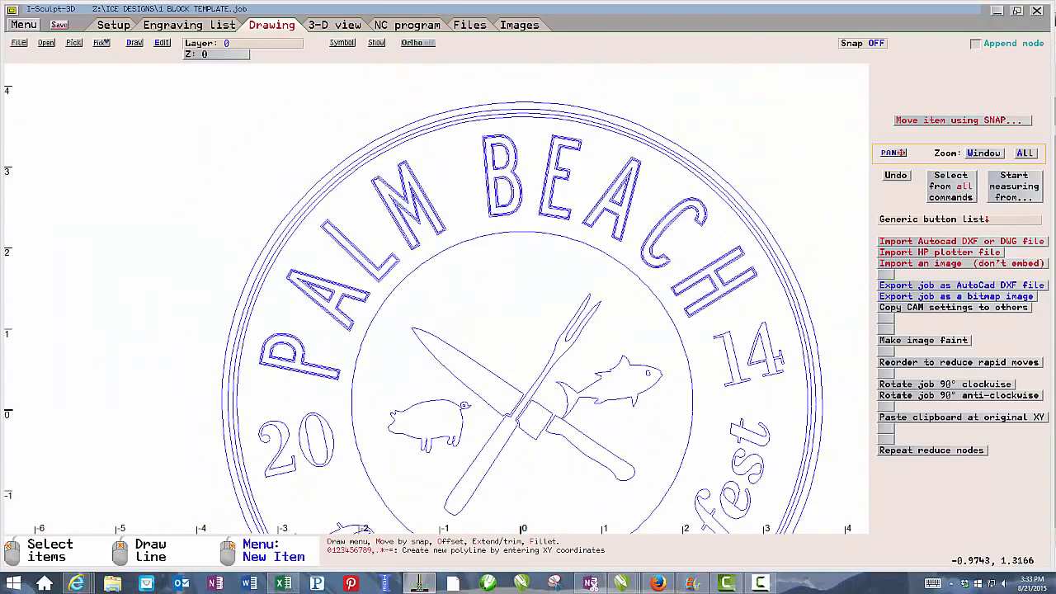
{"action": "scroll", "coordinate": [443, 306], "scroll_direction": "down", "scroll_amount": 1}
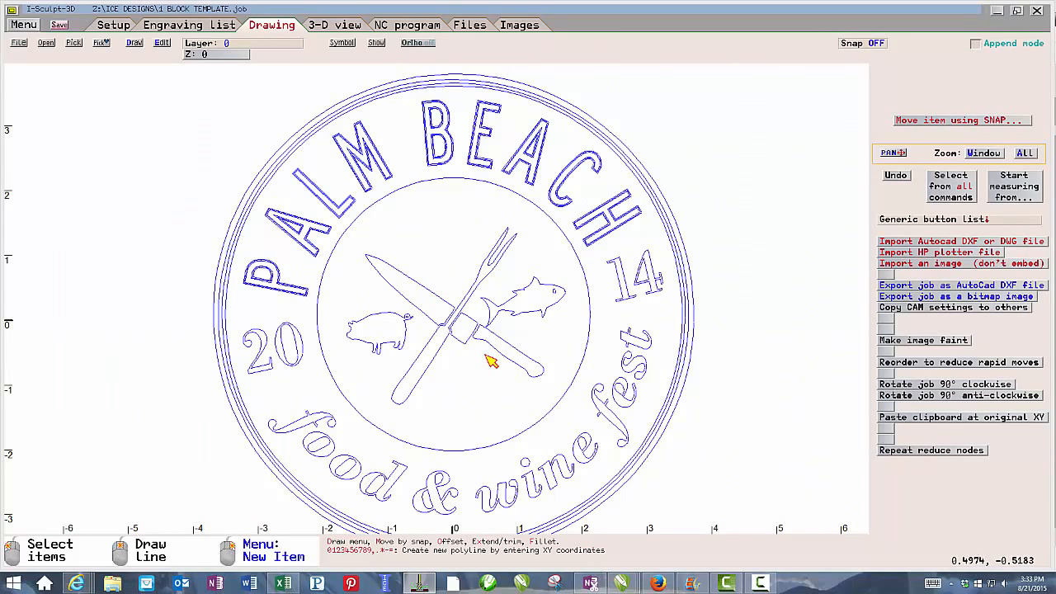
{"action": "left_click", "coordinate": [410, 333]}
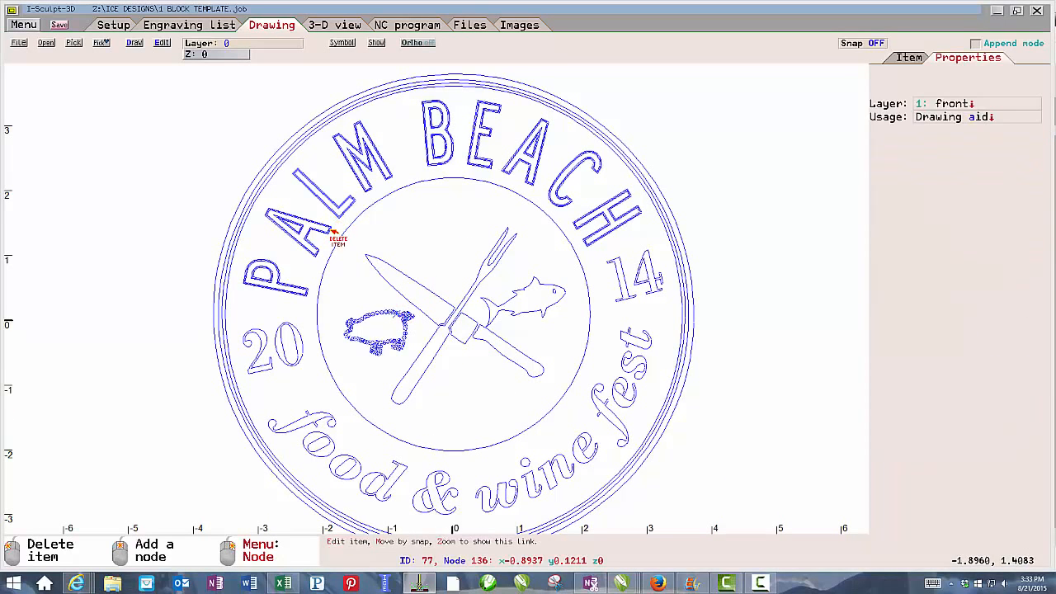
{"action": "scroll", "coordinate": [302, 290], "scroll_direction": "up", "scroll_amount": 3}
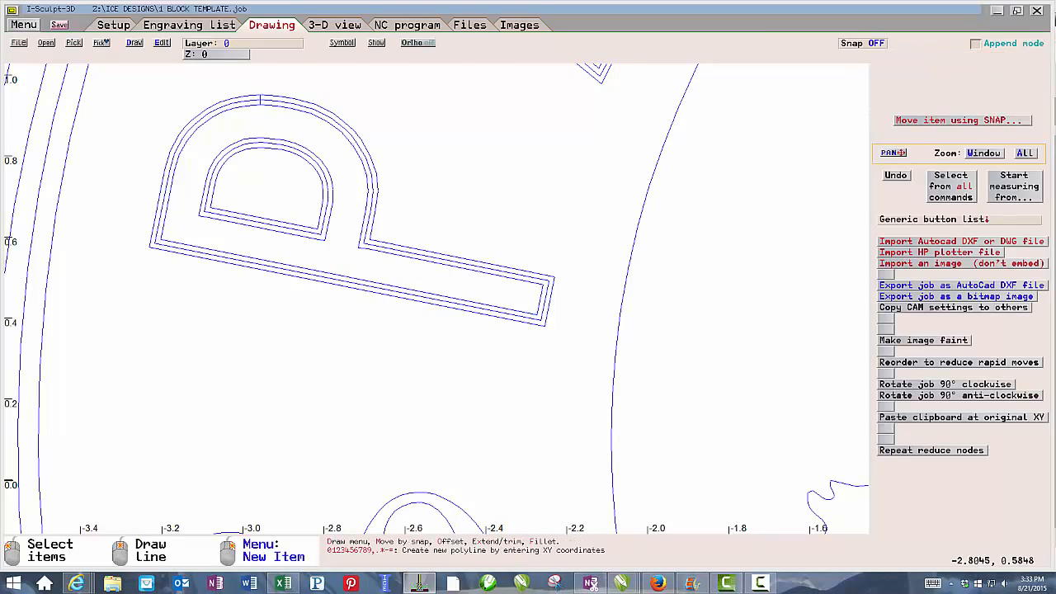
{"action": "right_click", "coordinate": [324, 239]}
{"action": "left_click", "coordinate": [315, 248]}
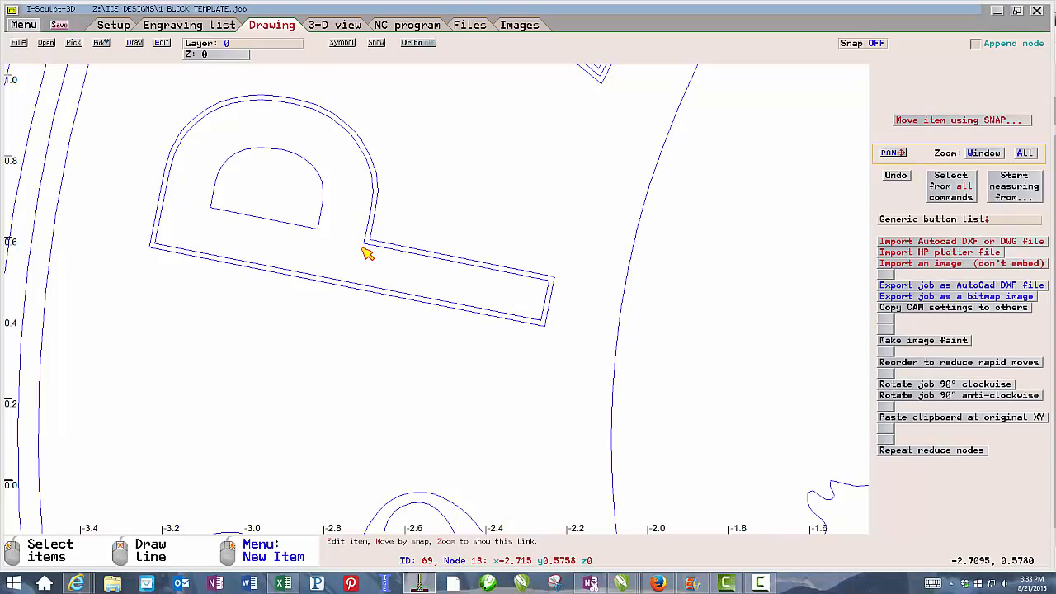
{"action": "scroll", "coordinate": [369, 198], "scroll_direction": "down", "scroll_amount": 5}
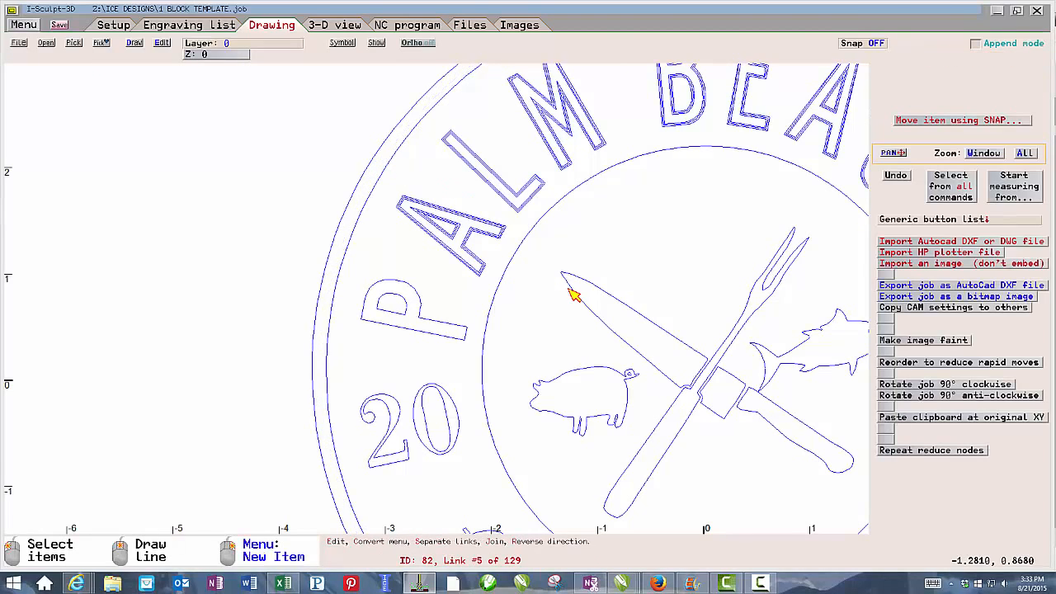
Select the whole logo and scale it up about its center so that it fills most of the block's width.
{"action": "scroll", "coordinate": [484, 297], "scroll_direction": "down", "scroll_amount": 5}
{"action": "scroll", "coordinate": [472, 368], "scroll_direction": "up", "scroll_amount": 1}
{"action": "scroll", "coordinate": [445, 292], "scroll_direction": "down", "scroll_amount": 1}
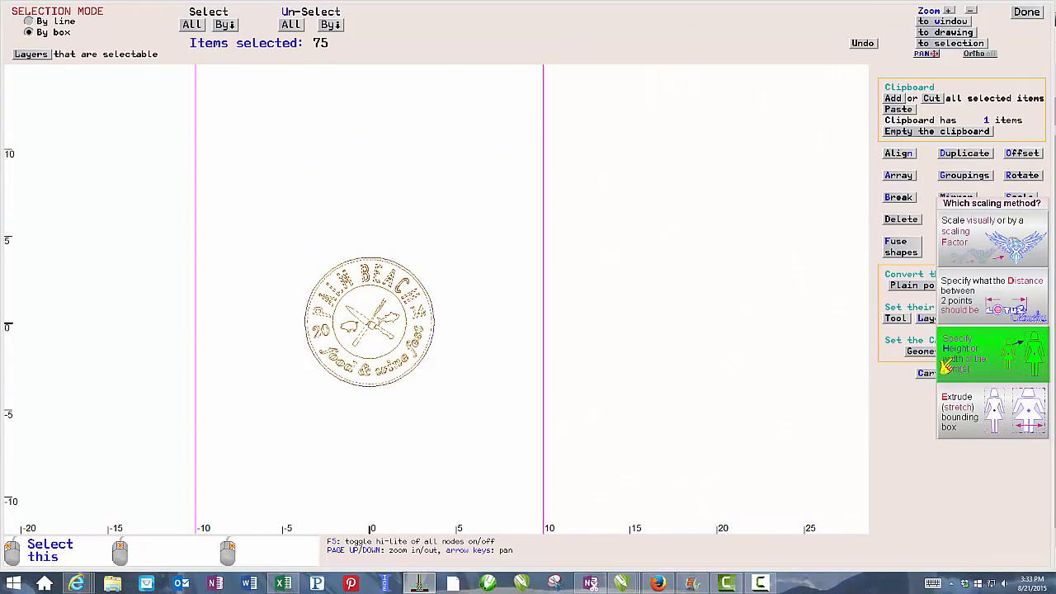
{"action": "left_click", "coordinate": [1019, 197]}
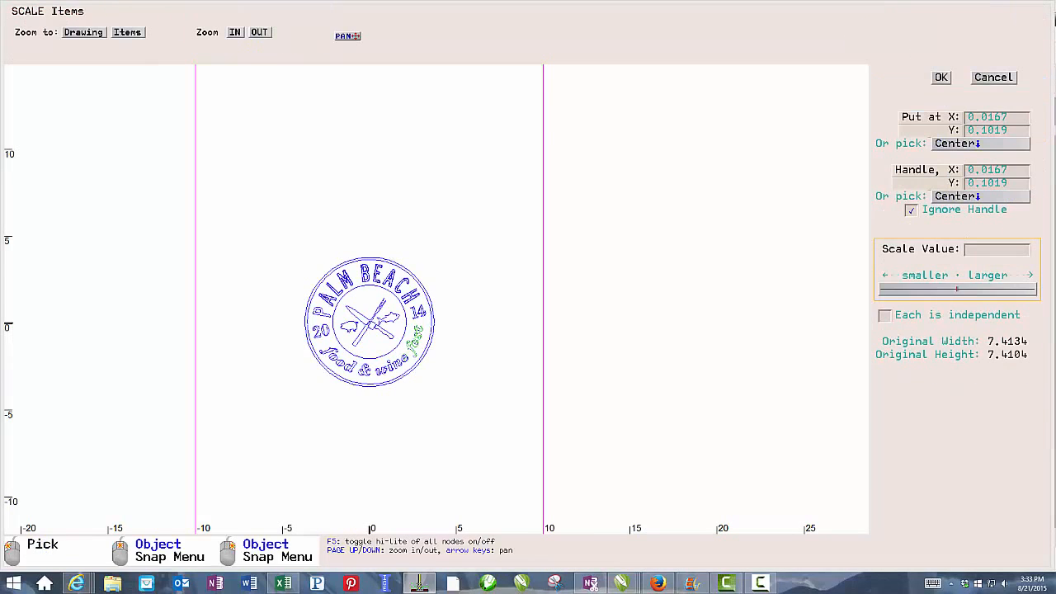
{"action": "left_click", "coordinate": [986, 289]}
{"action": "left_click", "coordinate": [986, 289]}
{"action": "left_click", "coordinate": [986, 289]}
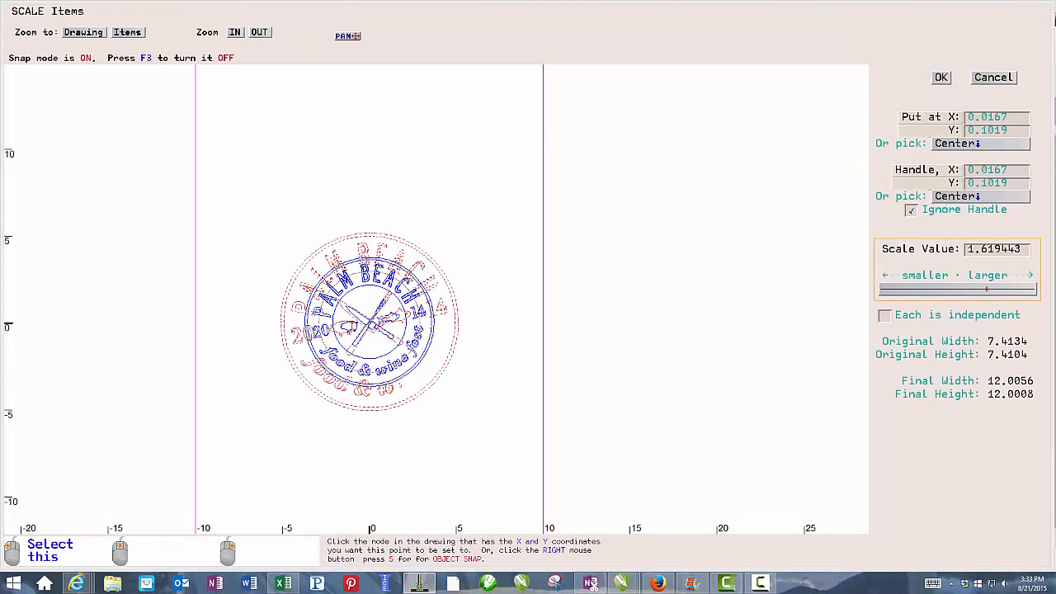
{"action": "left_click", "coordinate": [987, 290]}
{"action": "left_click", "coordinate": [987, 289]}
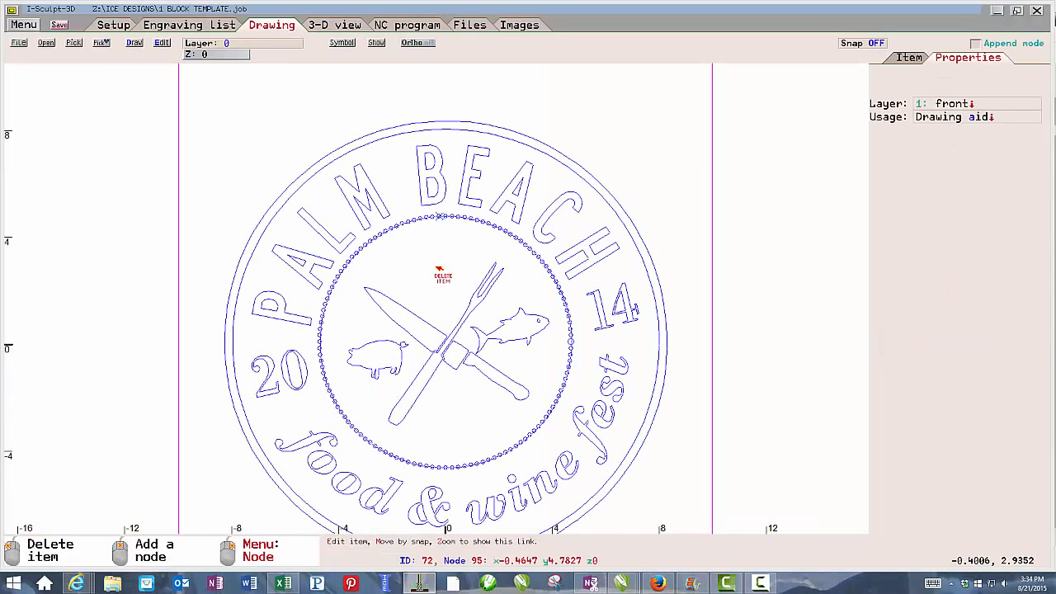
{"action": "key", "text": "Escape"}
{"action": "left_click", "coordinate": [434, 194]}
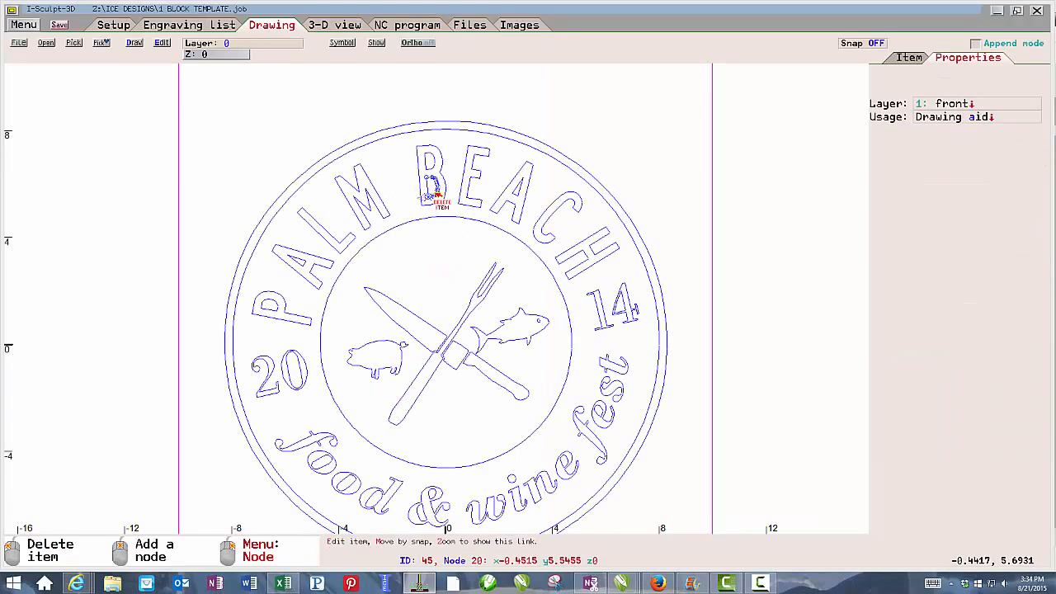
{"action": "left_click", "coordinate": [446, 290]}
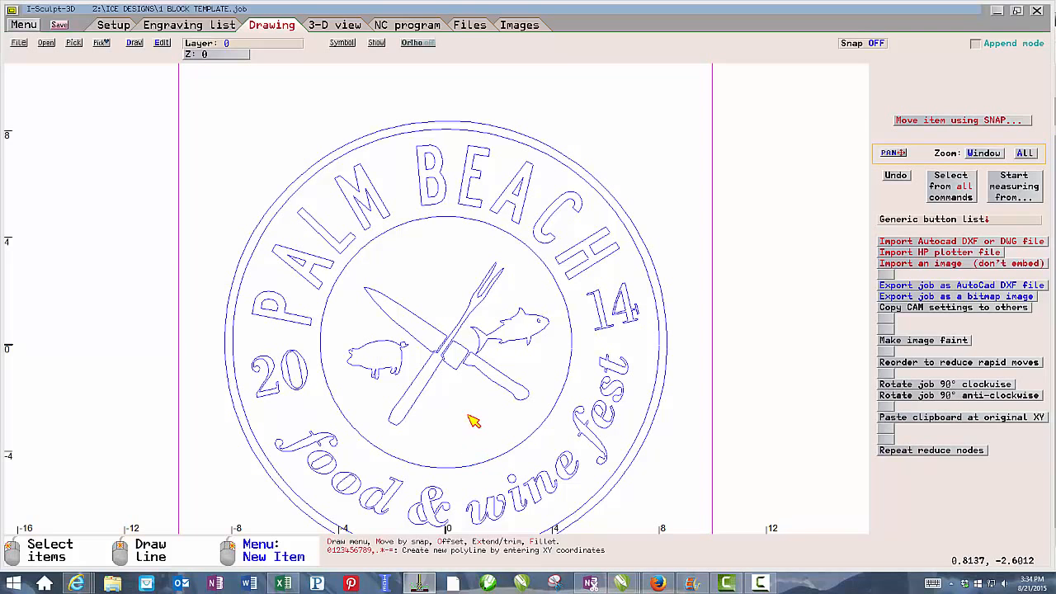
Move the knife blade and the square bolster slightly away from the fork to widen the gaps between the shapes.
{"action": "scroll", "coordinate": [449, 347], "scroll_direction": "up", "scroll_amount": 3}
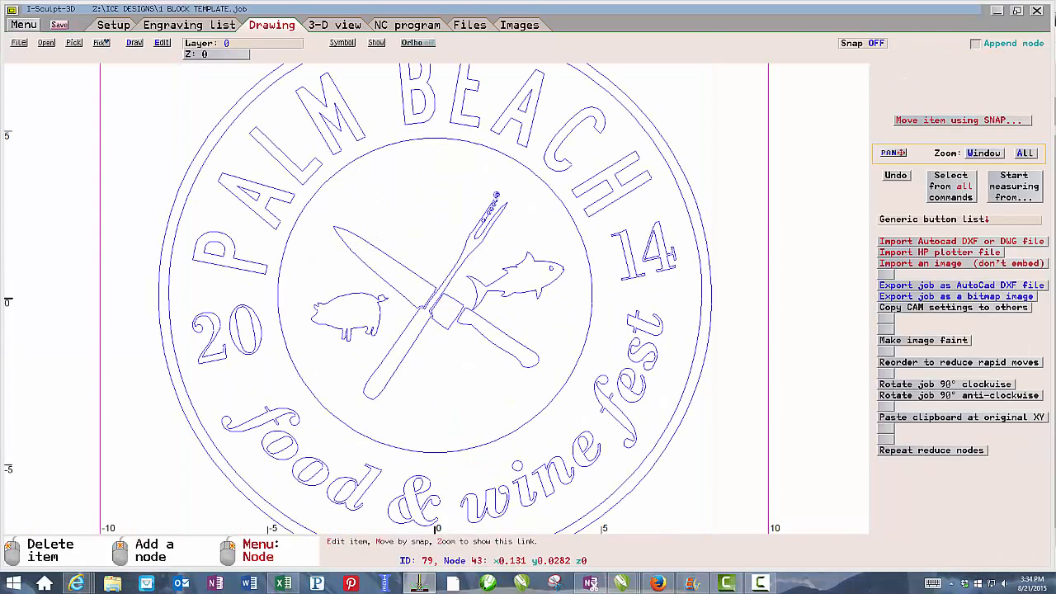
{"action": "scroll", "coordinate": [442, 300], "scroll_direction": "up", "scroll_amount": 2}
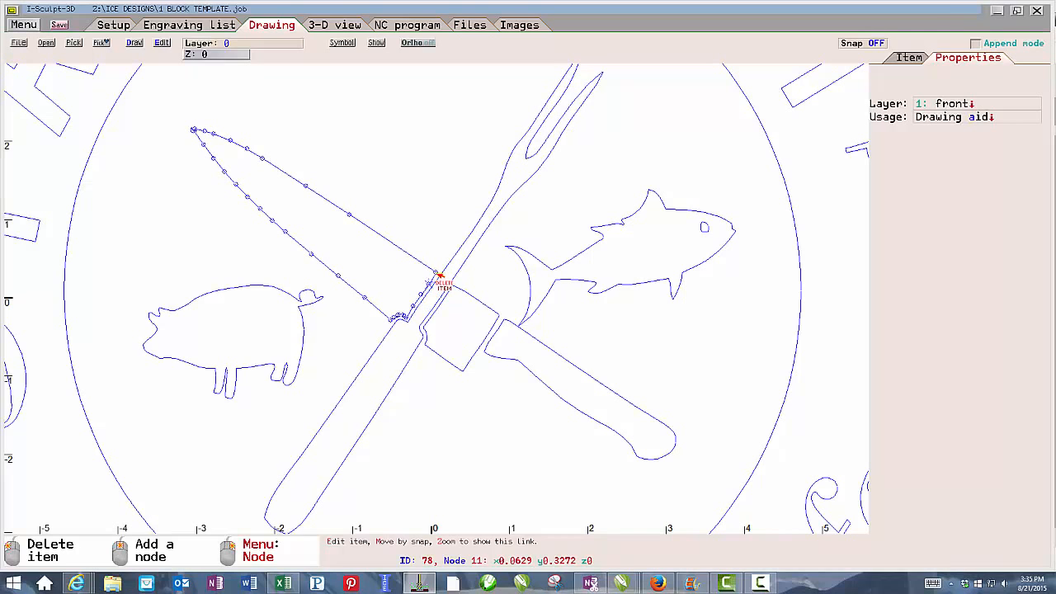
{"action": "right_click", "coordinate": [439, 274]}
{"action": "left_click", "coordinate": [439, 274]}
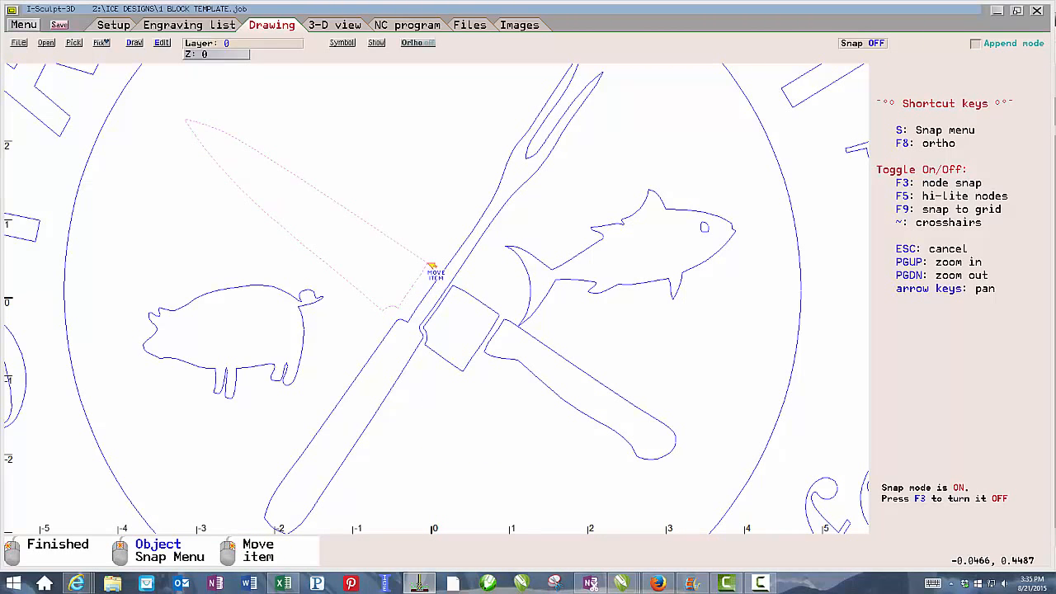
{"action": "left_click", "coordinate": [433, 267]}
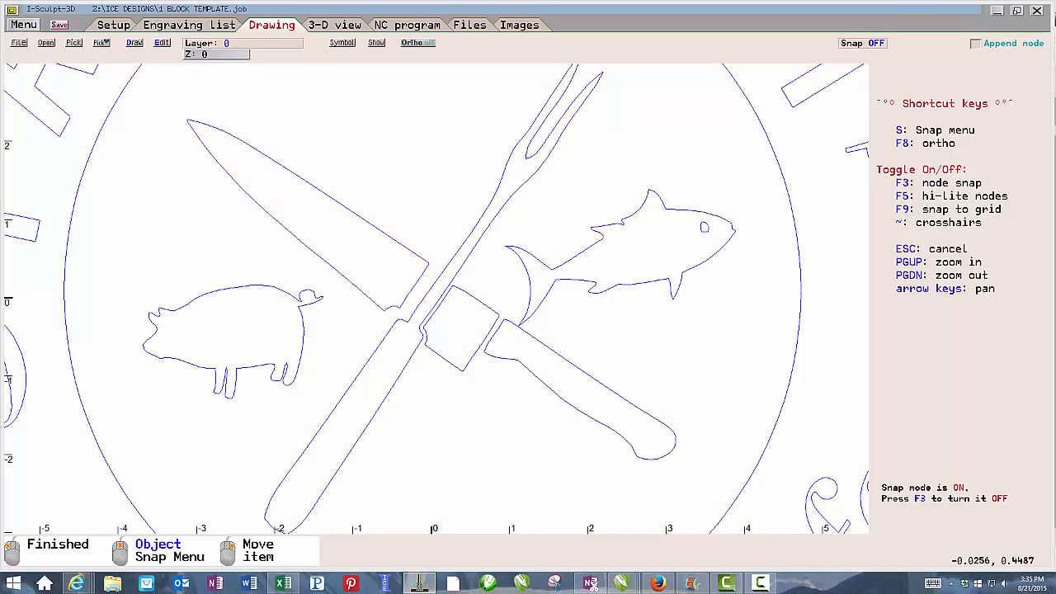
{"action": "left_click", "coordinate": [462, 291]}
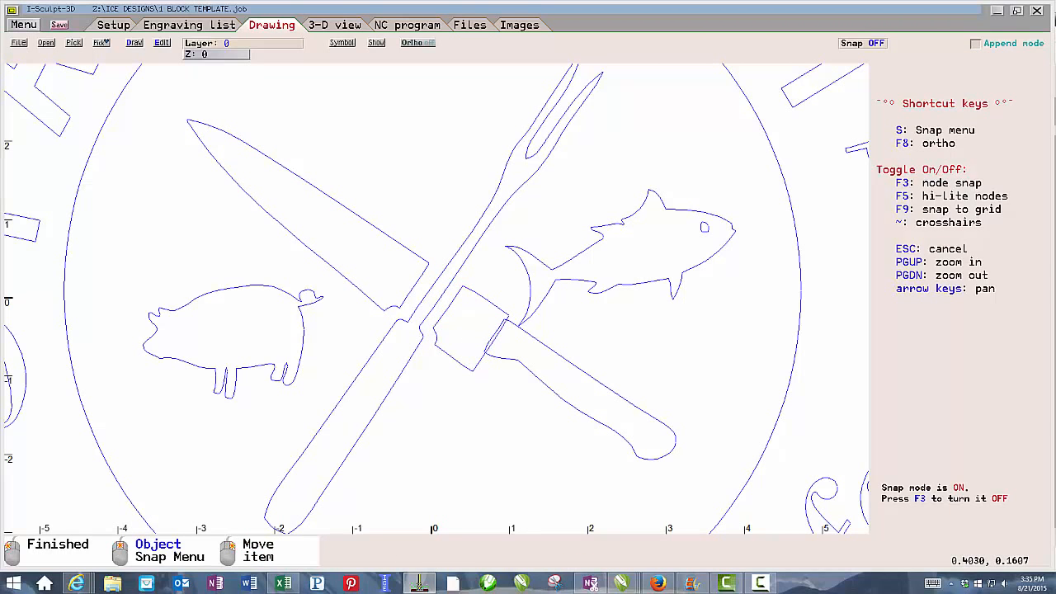
{"action": "left_click", "coordinate": [463, 287]}
Set the outer outline of the letter P to Pocket, using finishing tool 4 from the tool table with an 80% step size.
{"action": "scroll", "coordinate": [409, 257], "scroll_direction": "down", "scroll_amount": 6}
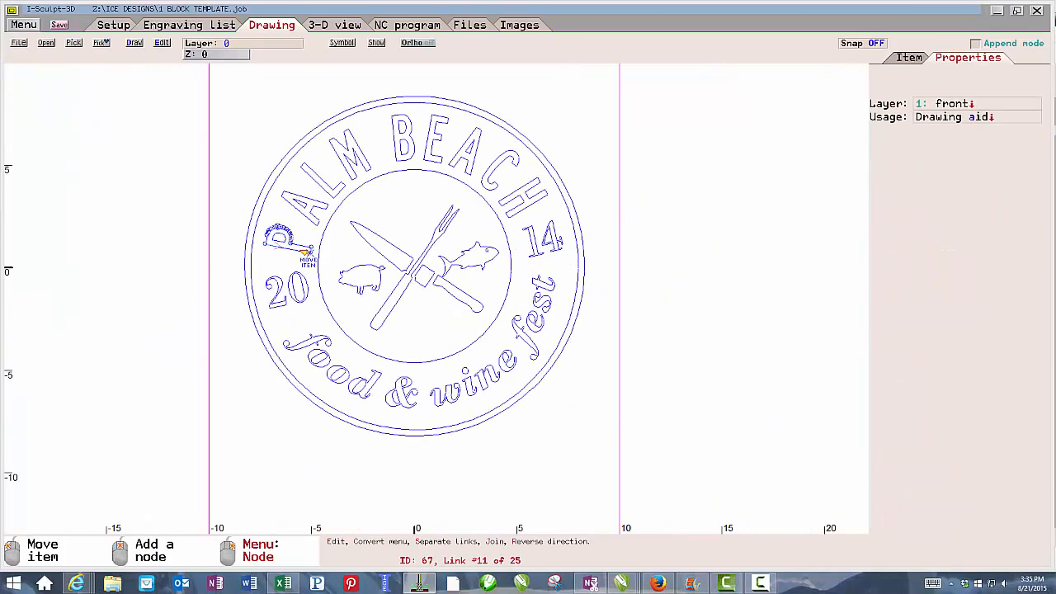
{"action": "left_click", "coordinate": [940, 117]}
{"action": "left_click", "coordinate": [925, 196]}
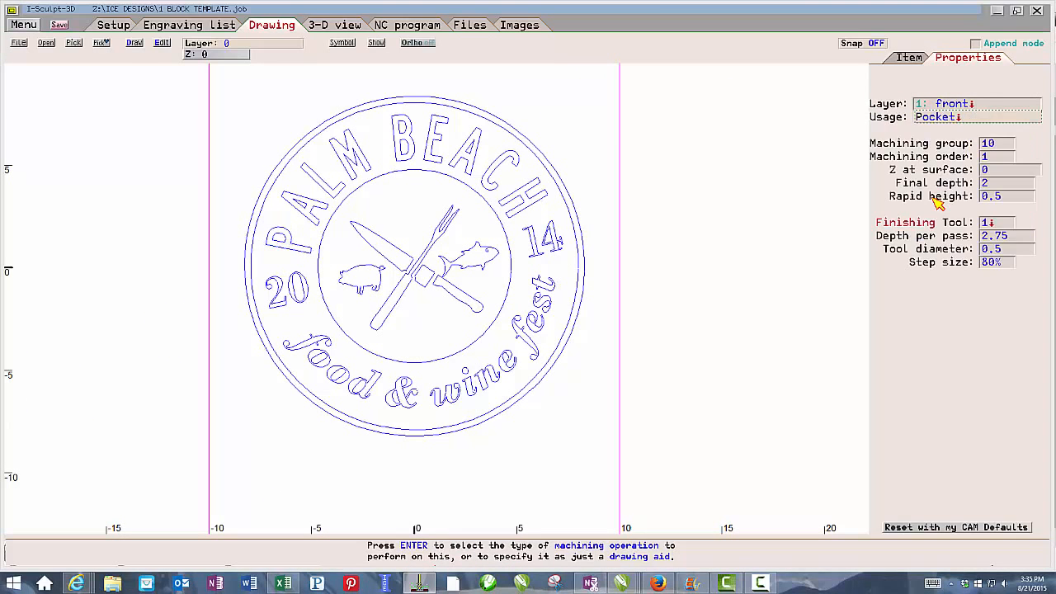
{"action": "left_click", "coordinate": [996, 223]}
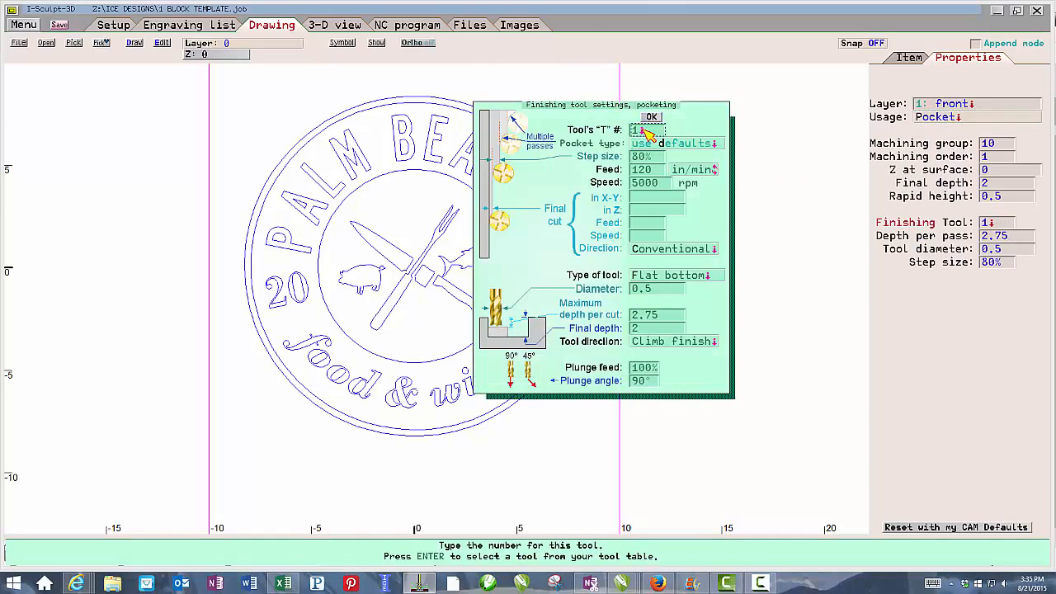
{"action": "key", "text": "Return"}
{"action": "left_click", "coordinate": [707, 213]}
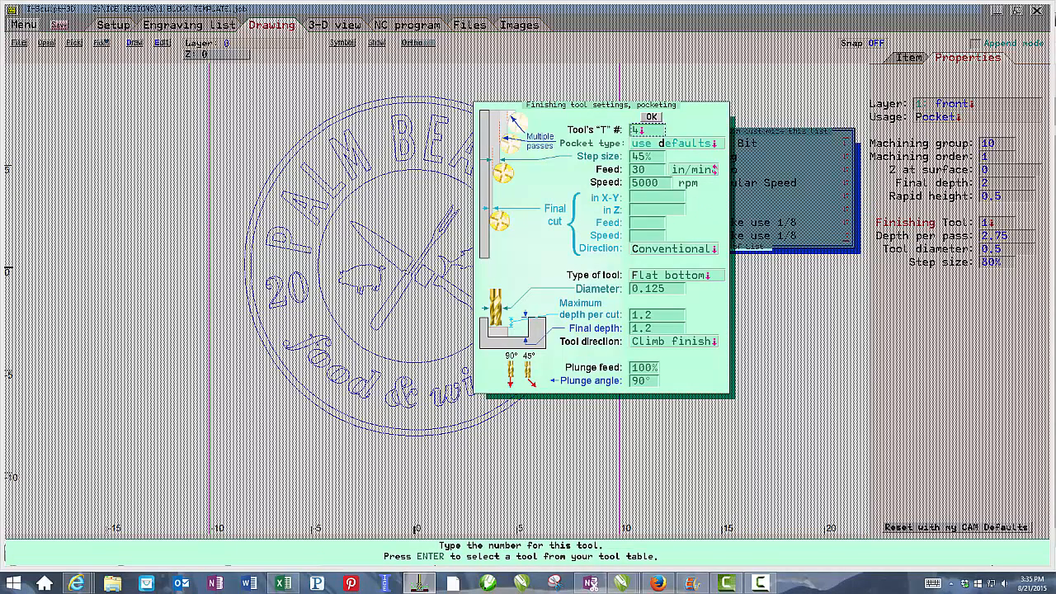
{"action": "left_click", "coordinate": [640, 157]}
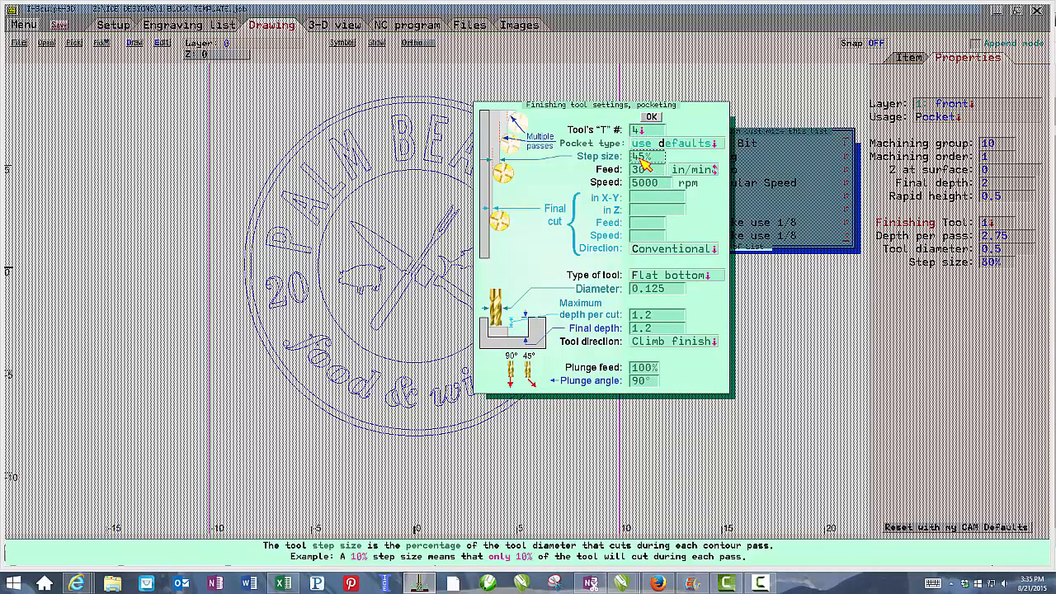
{"action": "type", "text": "80"}
{"action": "left_click", "coordinate": [652, 118]}
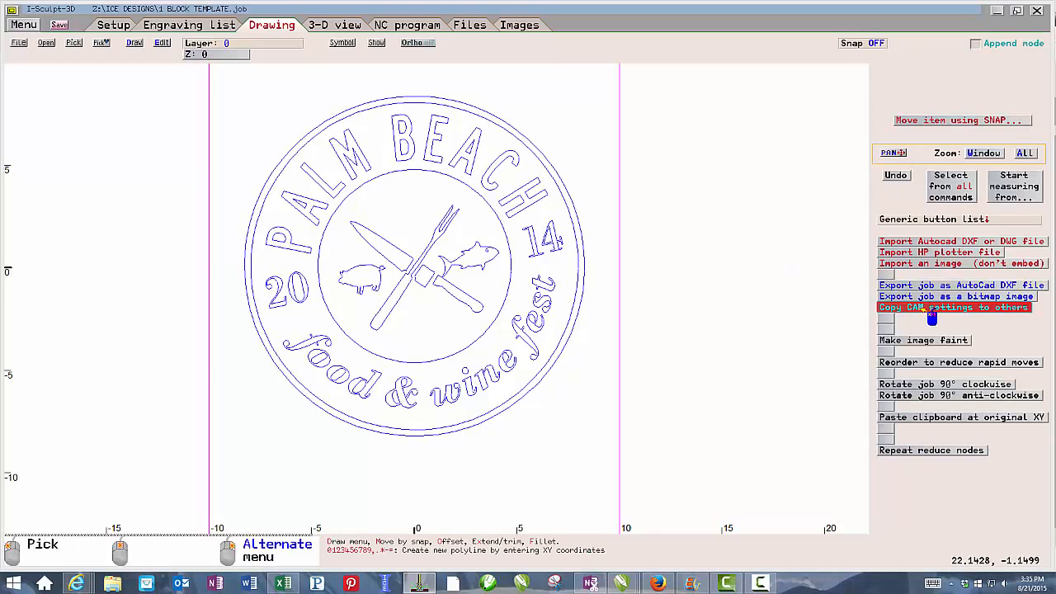
Copy the letter P's CAM settings to the other letters, numerals and inner figures, and check the toolpaths in 3-D.
{"action": "left_click", "coordinate": [926, 314]}
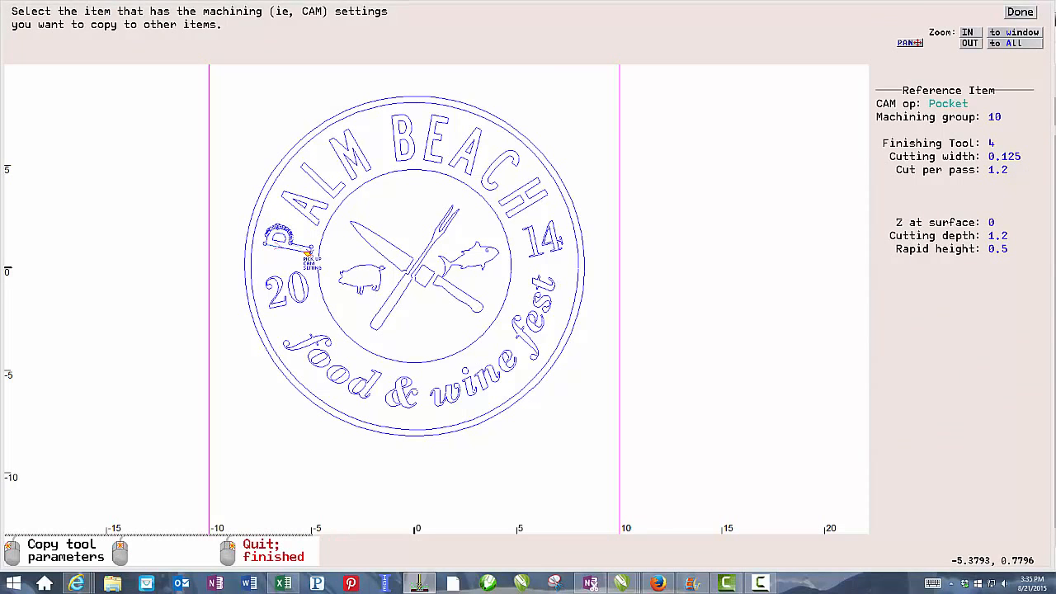
{"action": "left_click", "coordinate": [306, 251]}
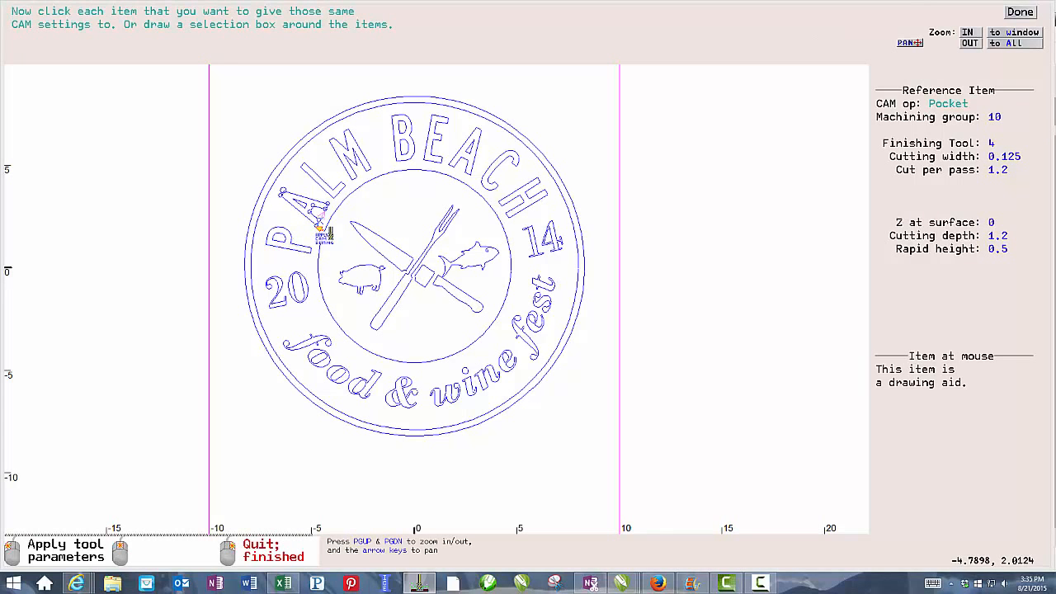
{"action": "left_click", "coordinate": [317, 226]}
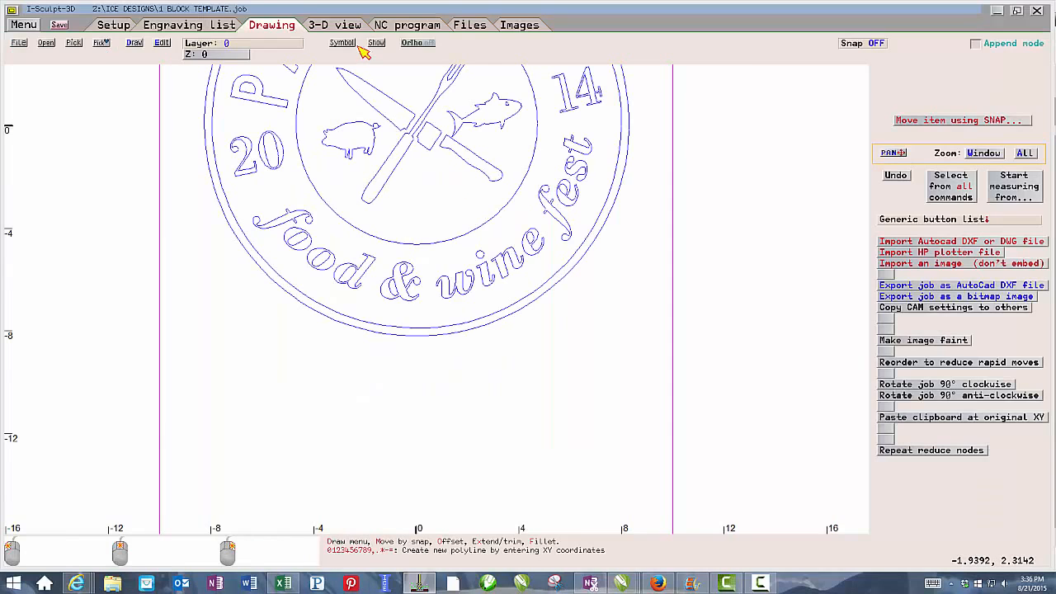
{"action": "left_click", "coordinate": [338, 26]}
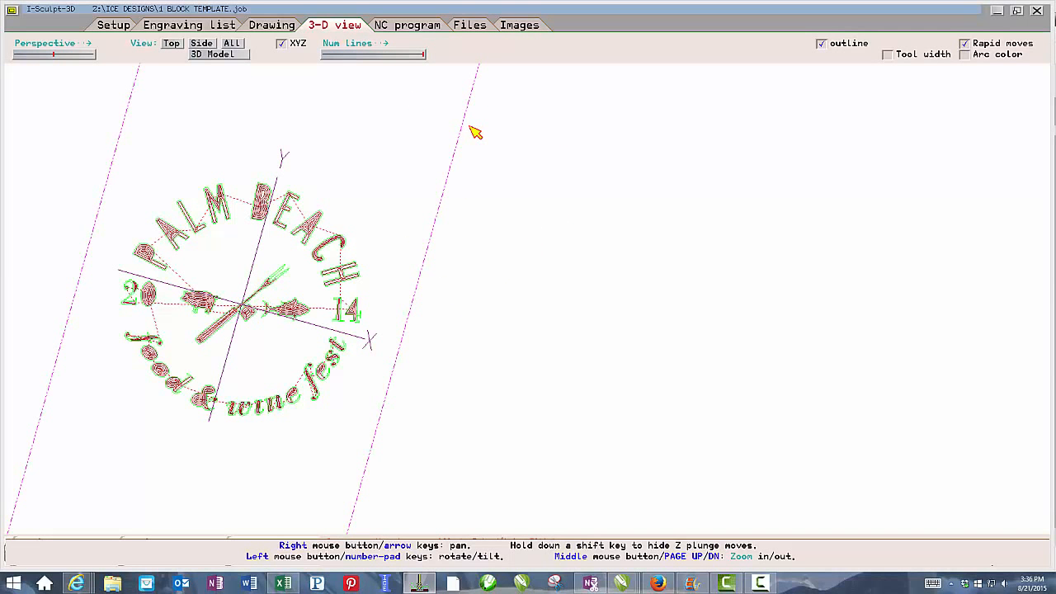
Return to the drawing and set the usage of the letter P's inner contour to Island.
{"action": "left_click", "coordinate": [271, 24]}
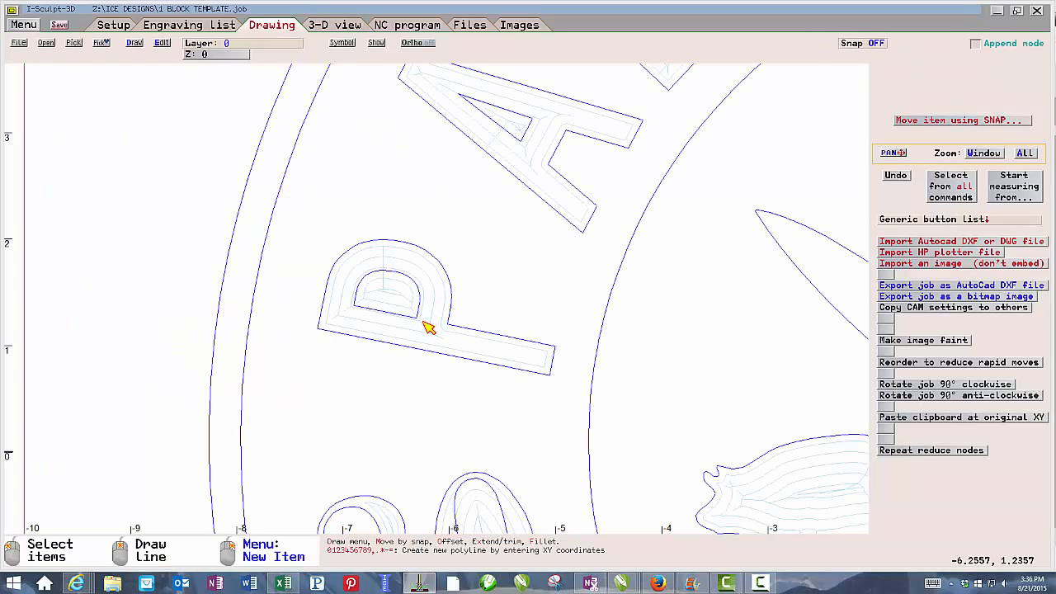
{"action": "left_click", "coordinate": [419, 320]}
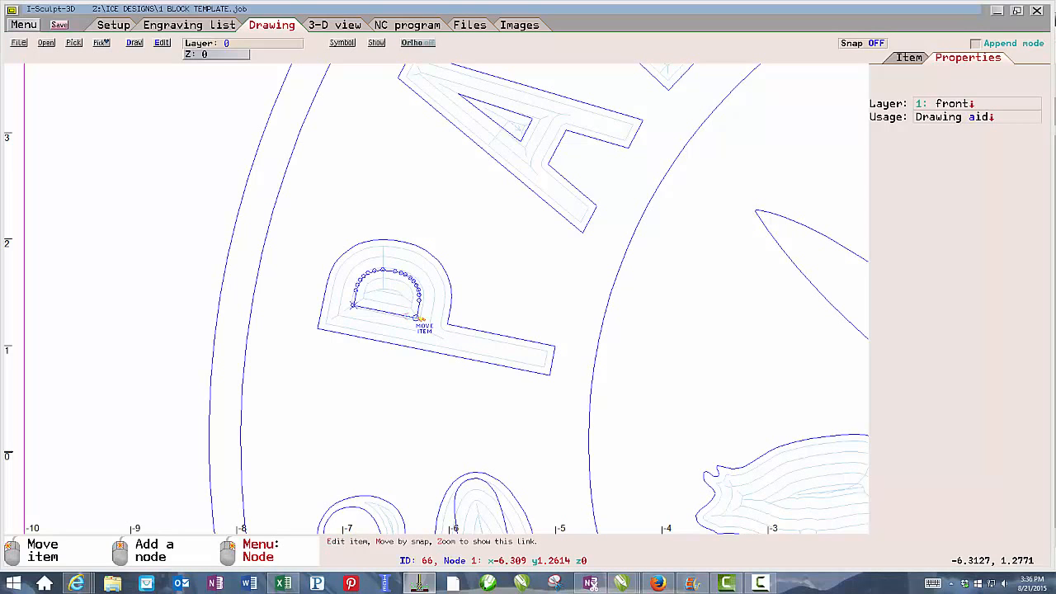
{"action": "left_click", "coordinate": [982, 117]}
{"action": "left_click", "coordinate": [938, 222]}
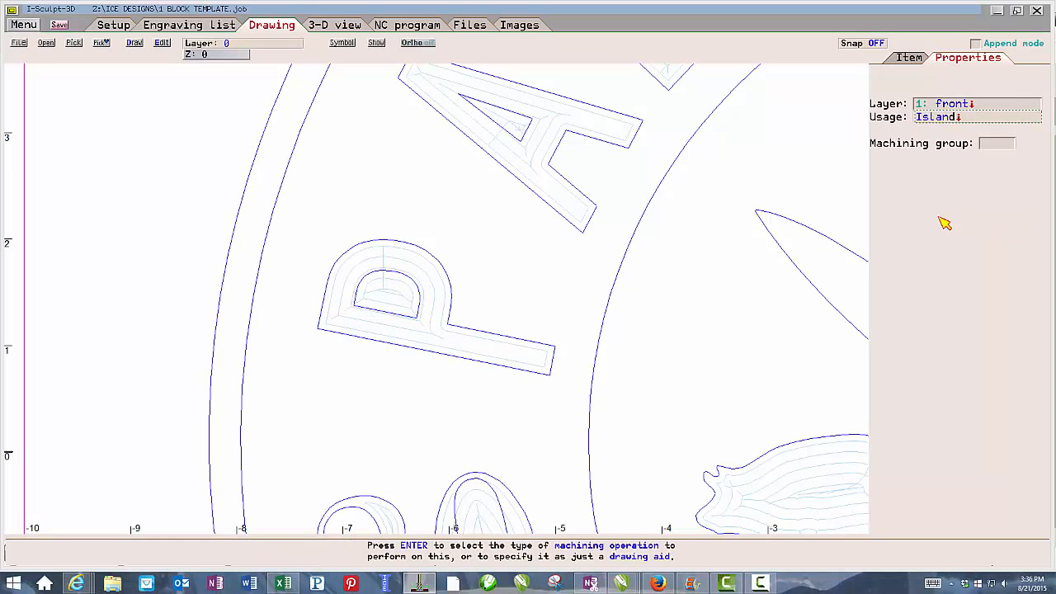
Start an offset of entire polylines around the numeral 20, set to CAD-type, by value 0.05, with Delete original enabled.
{"action": "scroll", "coordinate": [456, 248], "scroll_direction": "down", "scroll_amount": 7}
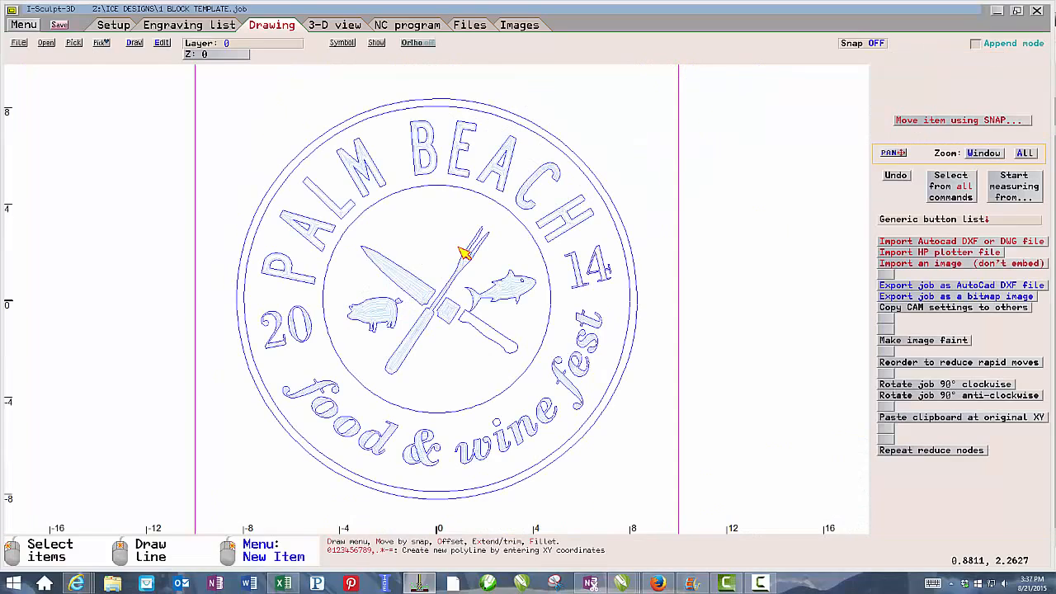
{"action": "left_click", "coordinate": [569, 357]}
{"action": "scroll", "coordinate": [288, 363], "scroll_direction": "up", "scroll_amount": 1}
{"action": "scroll", "coordinate": [443, 299], "scroll_direction": "up", "scroll_amount": 4}
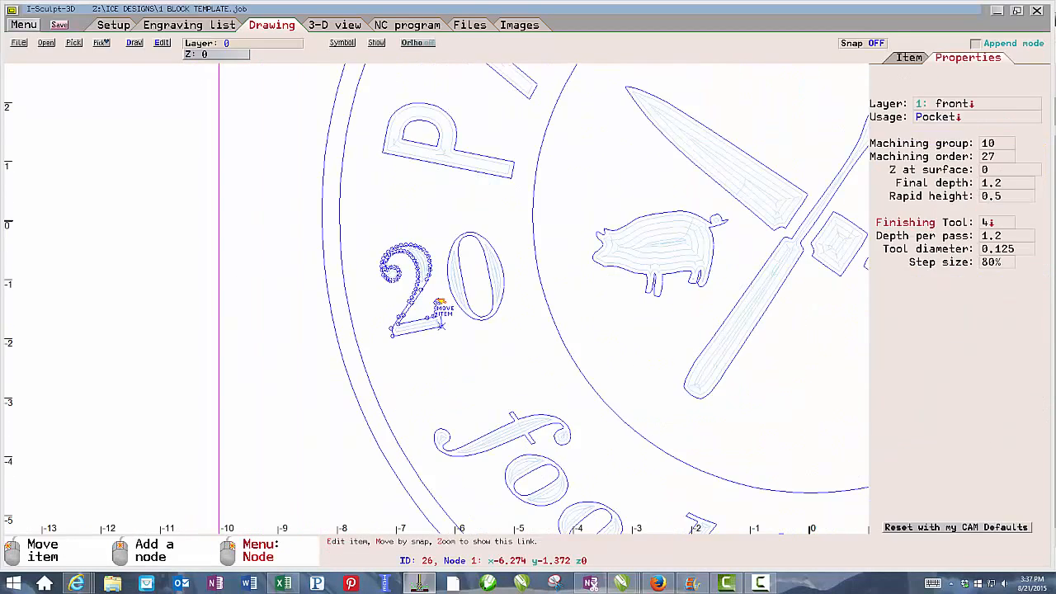
{"action": "left_click", "coordinate": [367, 316]}
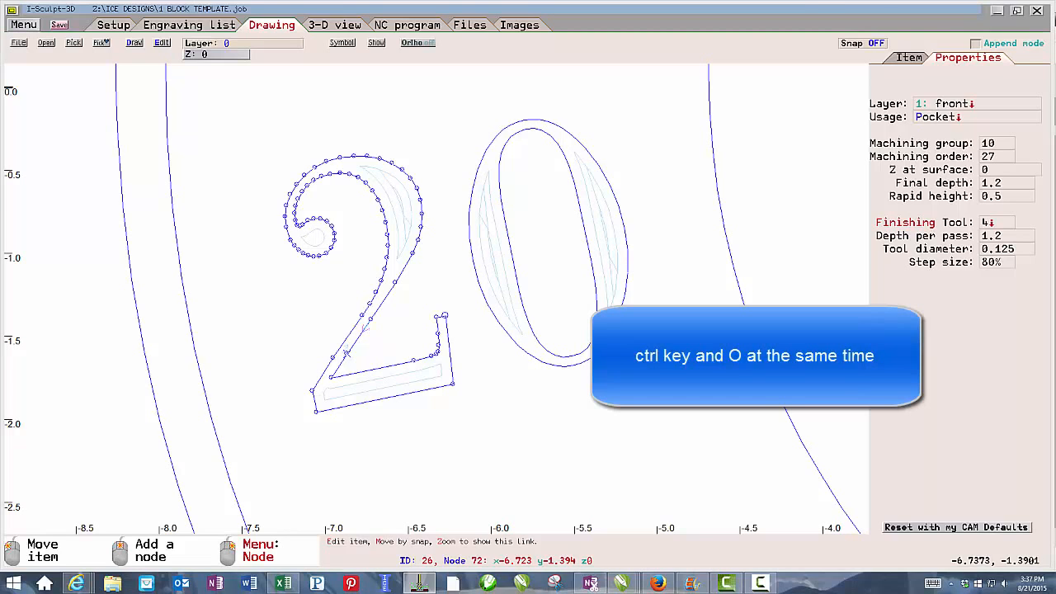
{"action": "key", "text": "ctrl+o"}
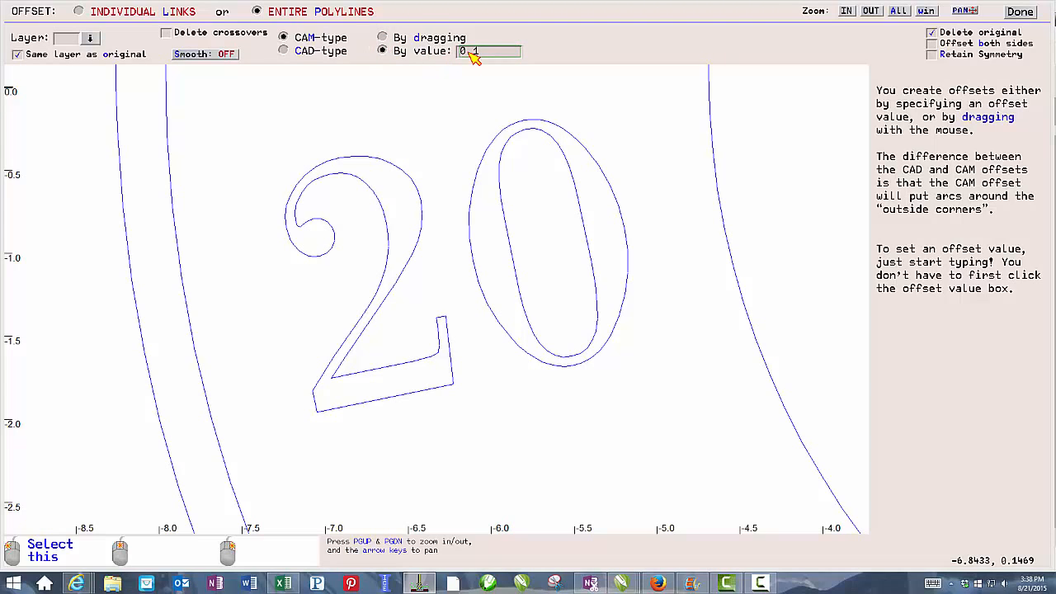
{"action": "type", "text": ".05"}
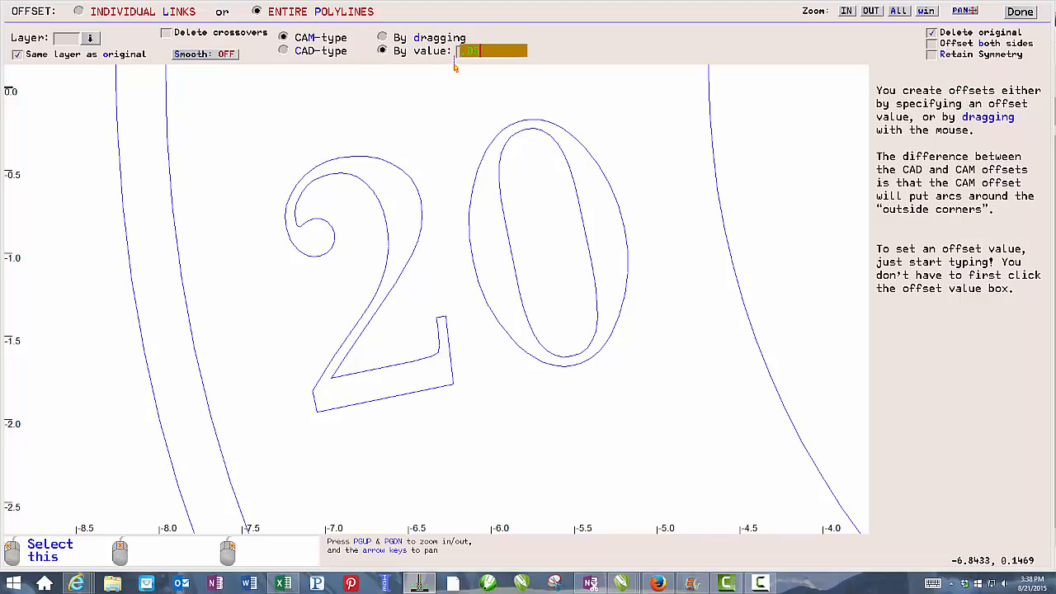
{"action": "key", "text": "Return"}
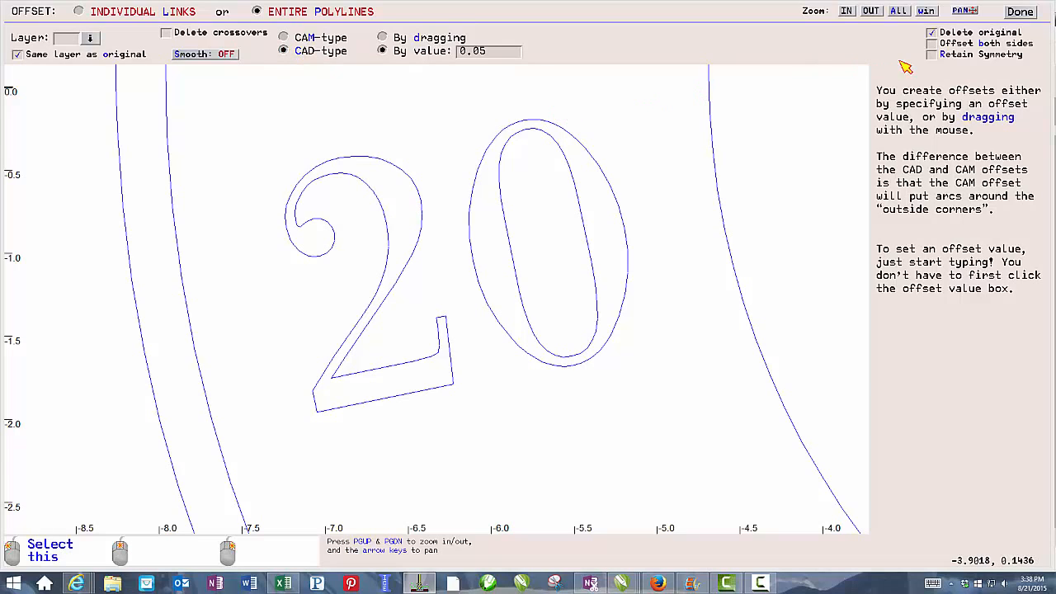
{"action": "left_click", "coordinate": [932, 35]}
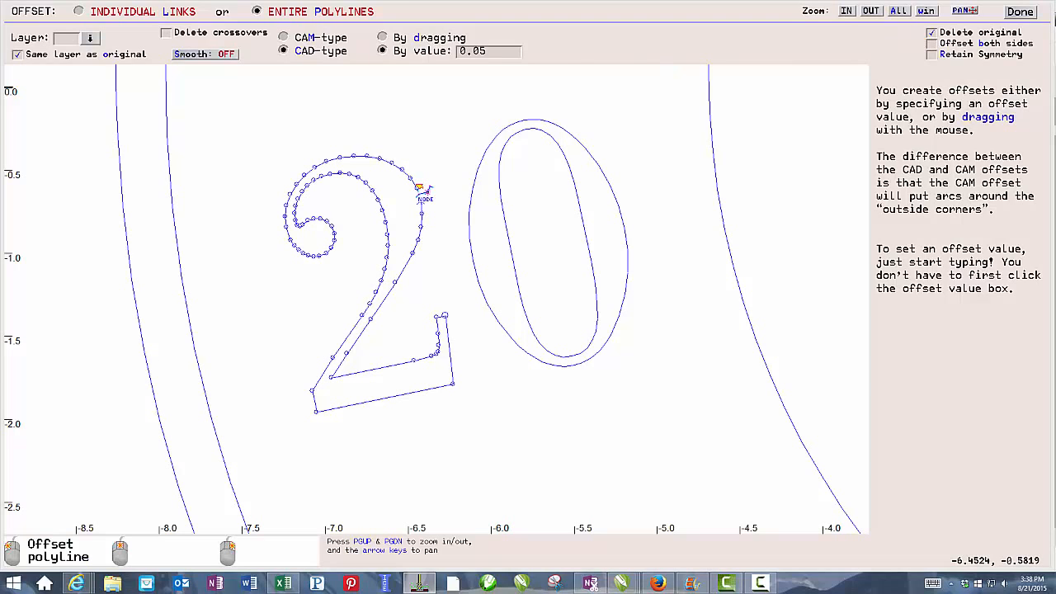
Offset the outline of the 2 and the outer contour of the 0 outward, and check the new toolpaths in 3-D.
{"action": "left_click", "coordinate": [419, 188]}
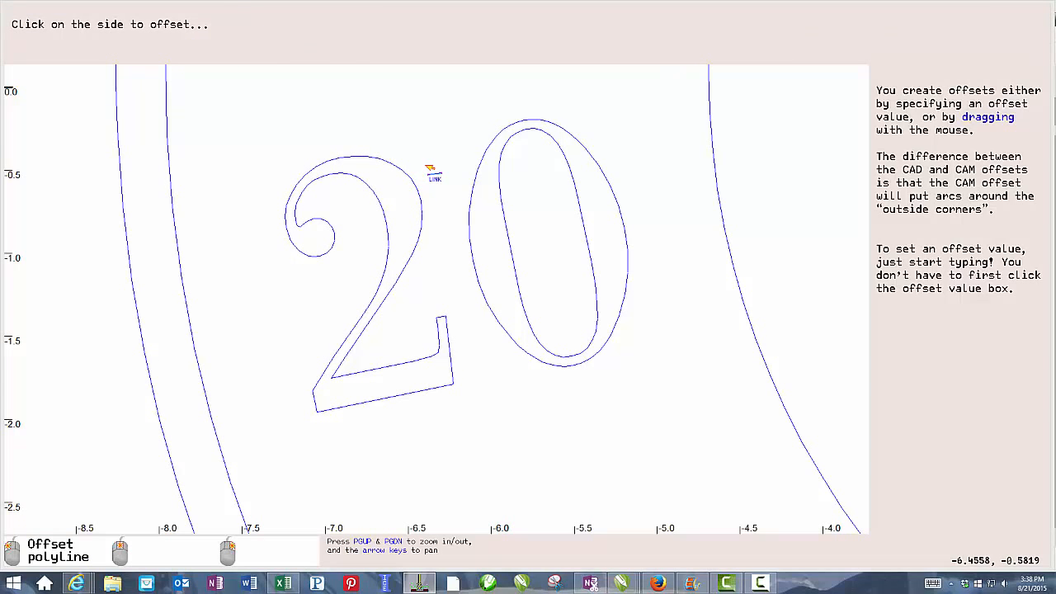
{"action": "left_click", "coordinate": [428, 169]}
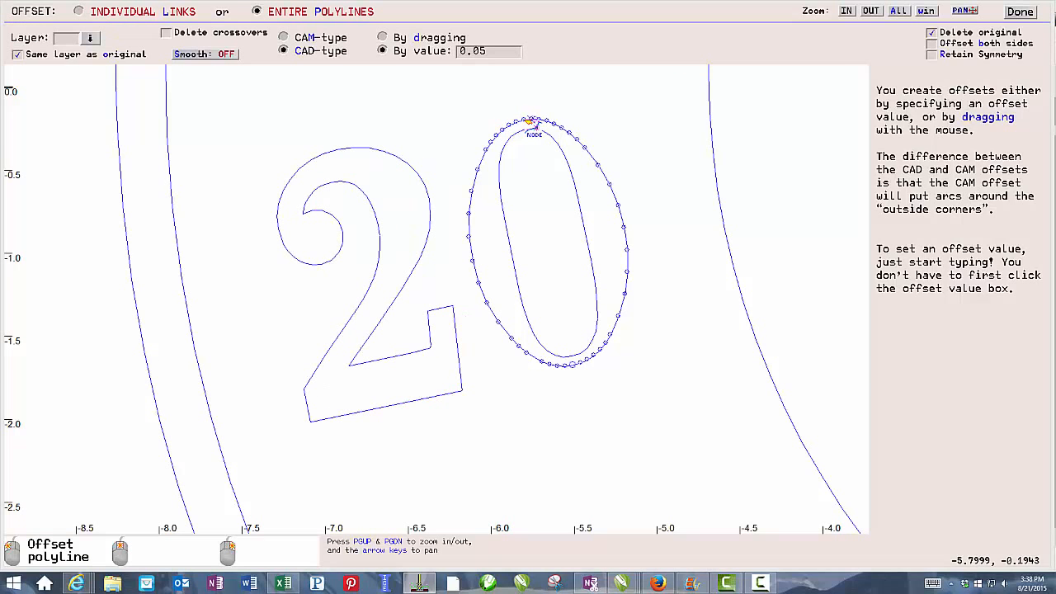
{"action": "left_click", "coordinate": [532, 120]}
{"action": "left_click", "coordinate": [538, 114]}
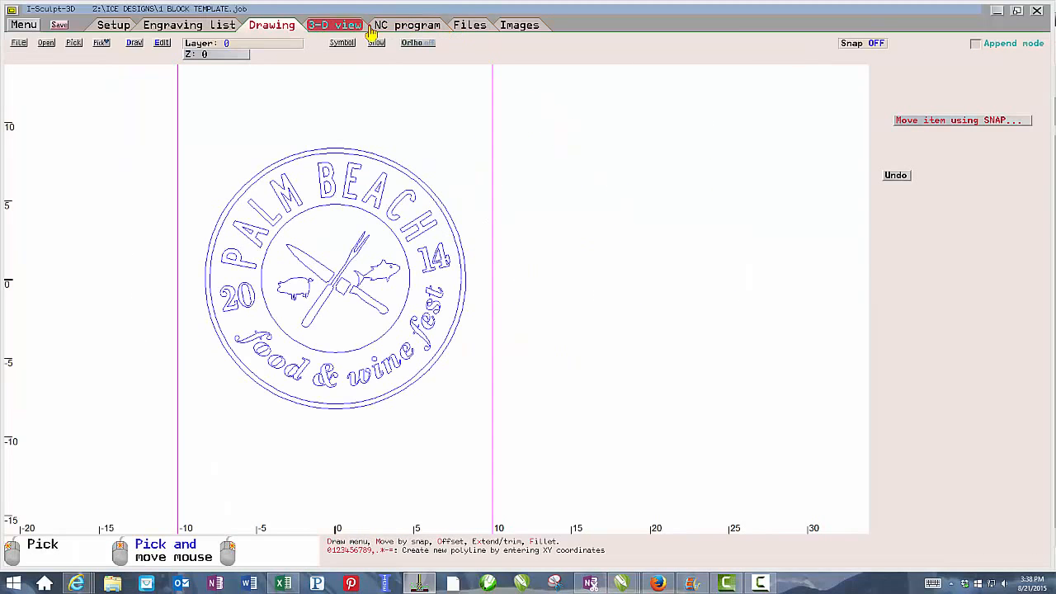
{"action": "middle_click_drag", "start_coordinate": [234, 384], "coordinate": [234, 348]}
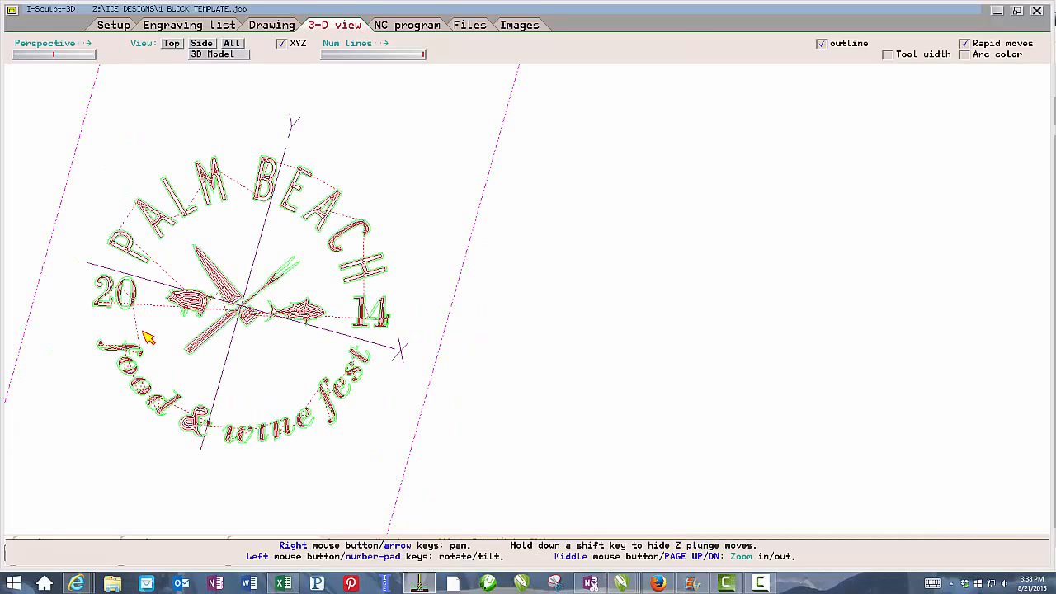
Return to the drawing and select tool 7 as the finishing tool for the letter f of "food".
{"action": "left_click", "coordinate": [285, 30]}
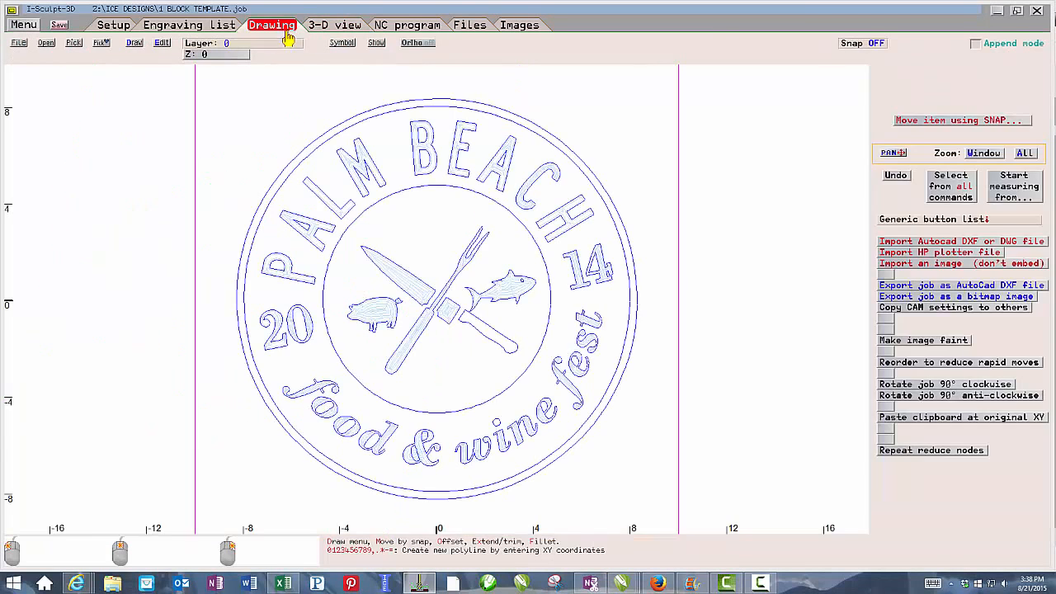
{"action": "scroll", "coordinate": [570, 302], "scroll_direction": "up", "scroll_amount": 2}
{"action": "scroll", "coordinate": [443, 303], "scroll_direction": "down", "scroll_amount": 1}
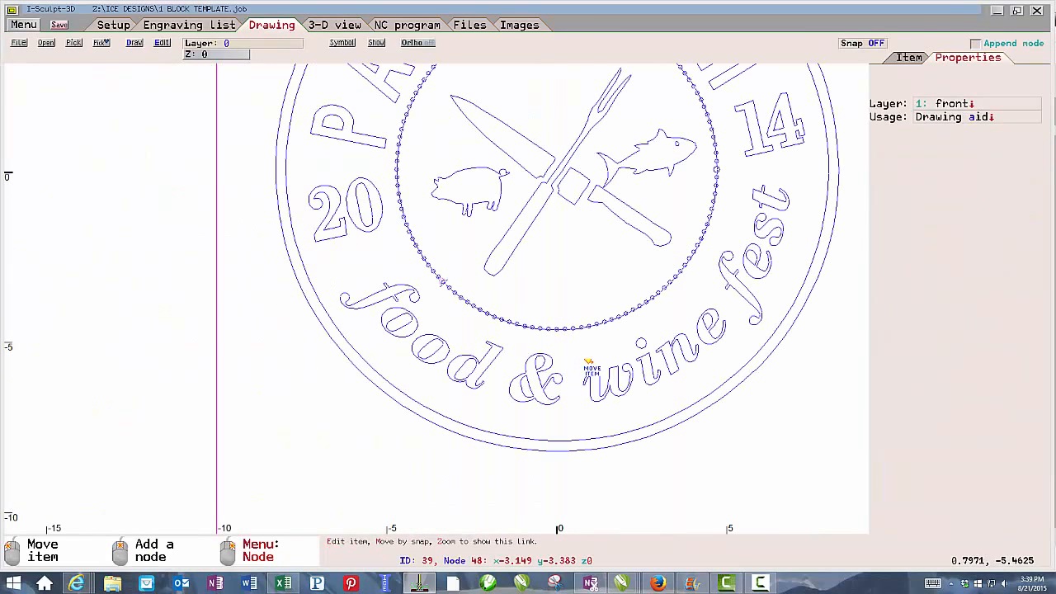
{"action": "left_click", "coordinate": [419, 300]}
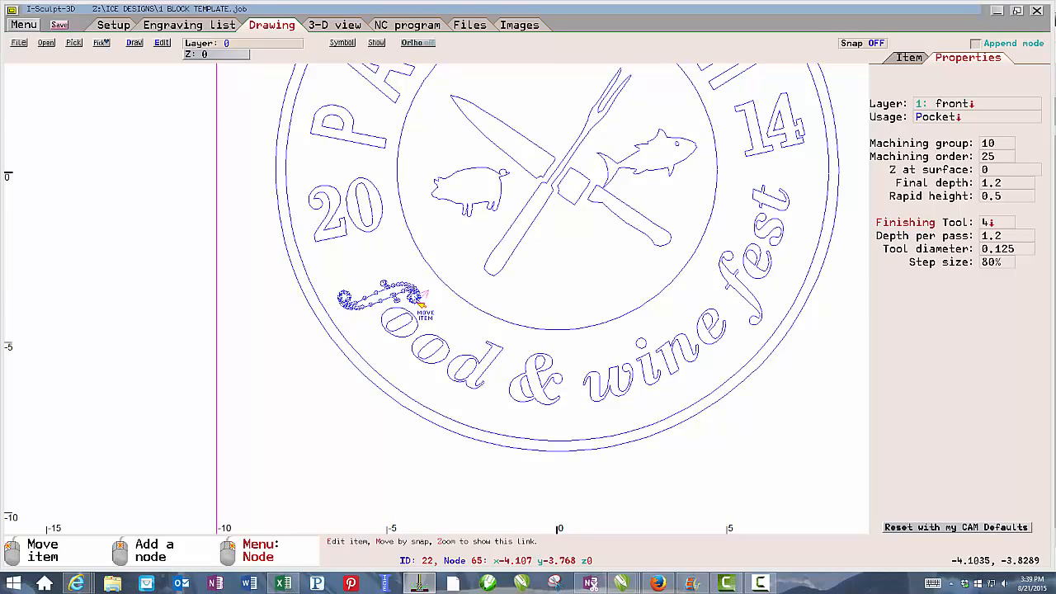
{"action": "left_click", "coordinate": [1013, 221]}
{"action": "key", "text": "Return"}
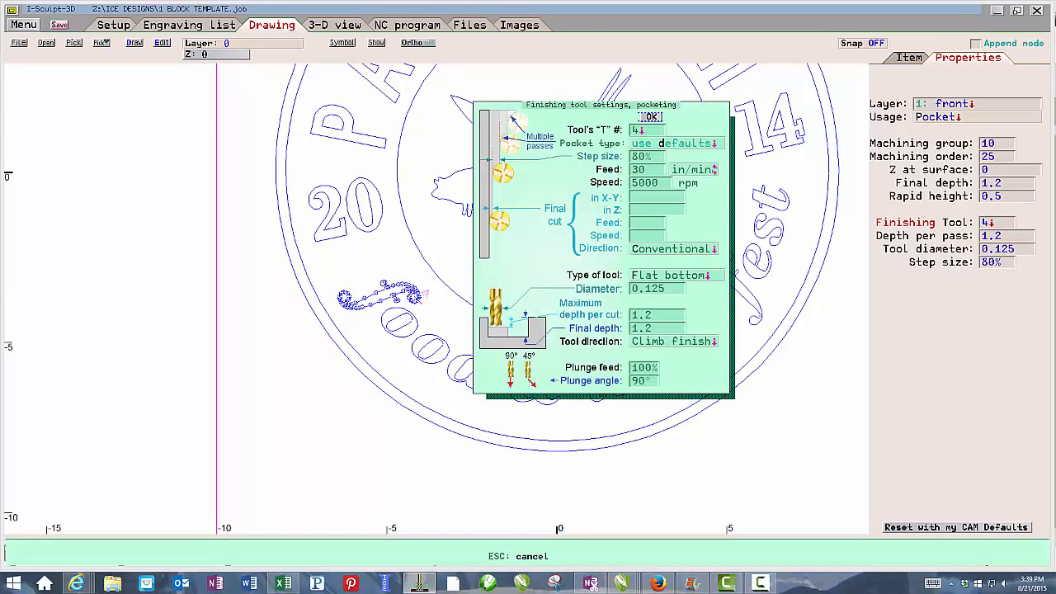
{"action": "key", "text": "Return"}
{"action": "left_click", "coordinate": [719, 221]}
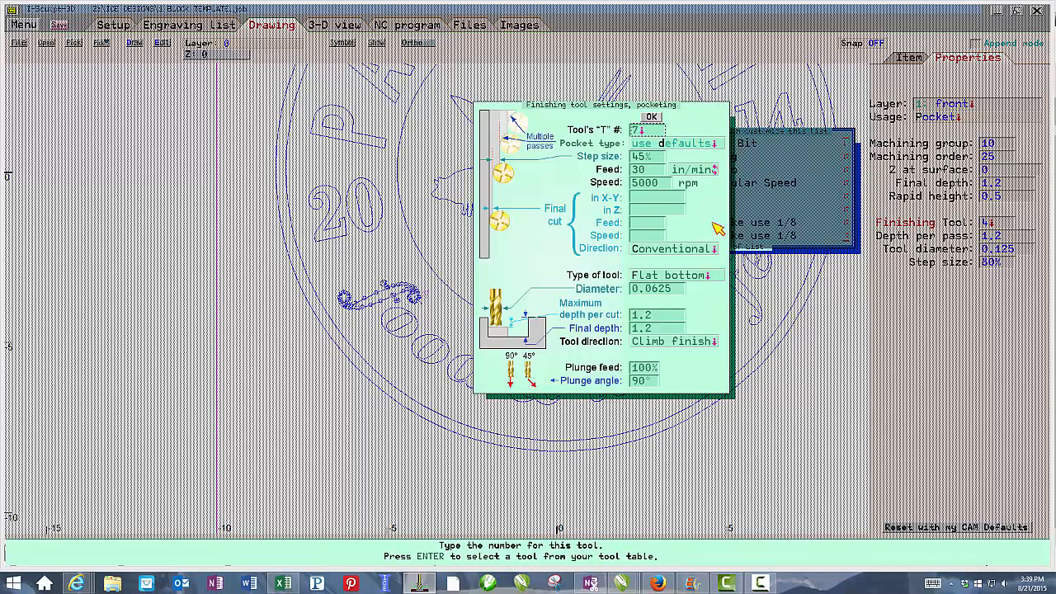
Set the finishing tool's step size to 80% and accept the pocketing tool settings.
{"action": "left_click", "coordinate": [650, 155]}
{"action": "type", "text": "80"}
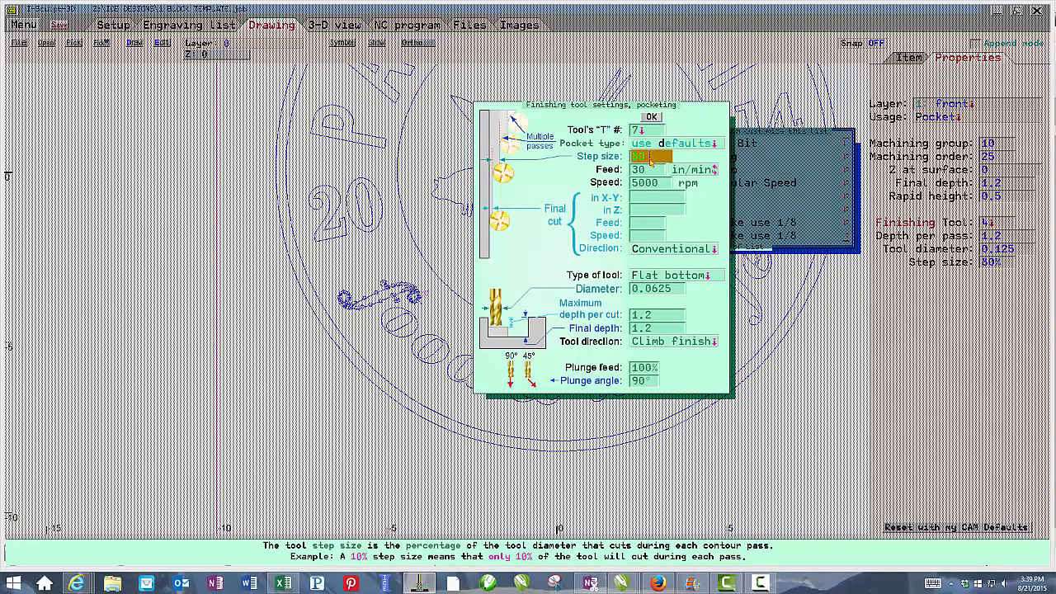
{"action": "key", "text": "Return"}
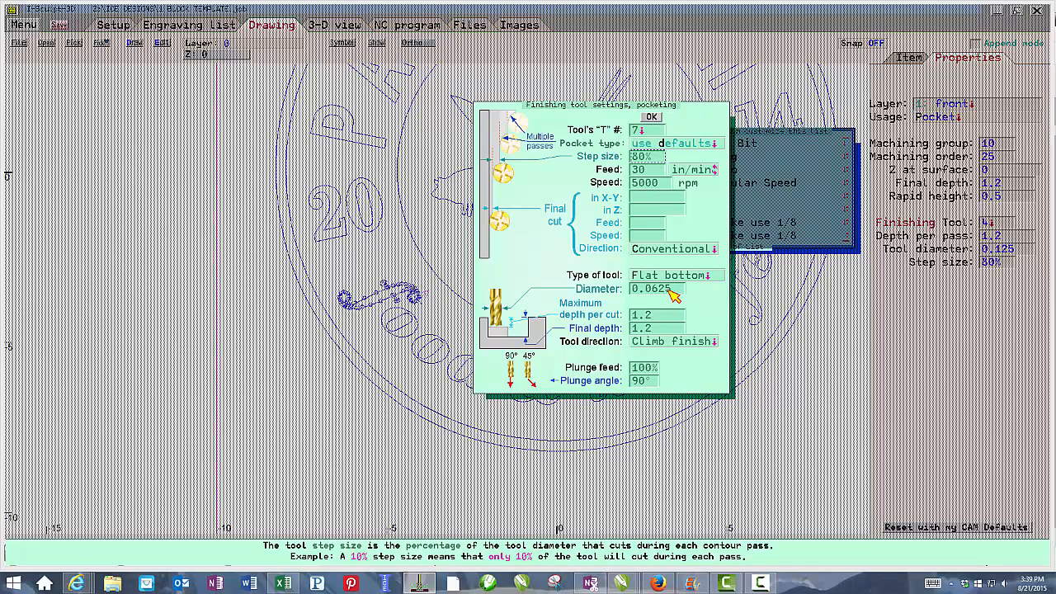
{"action": "left_click", "coordinate": [654, 117]}
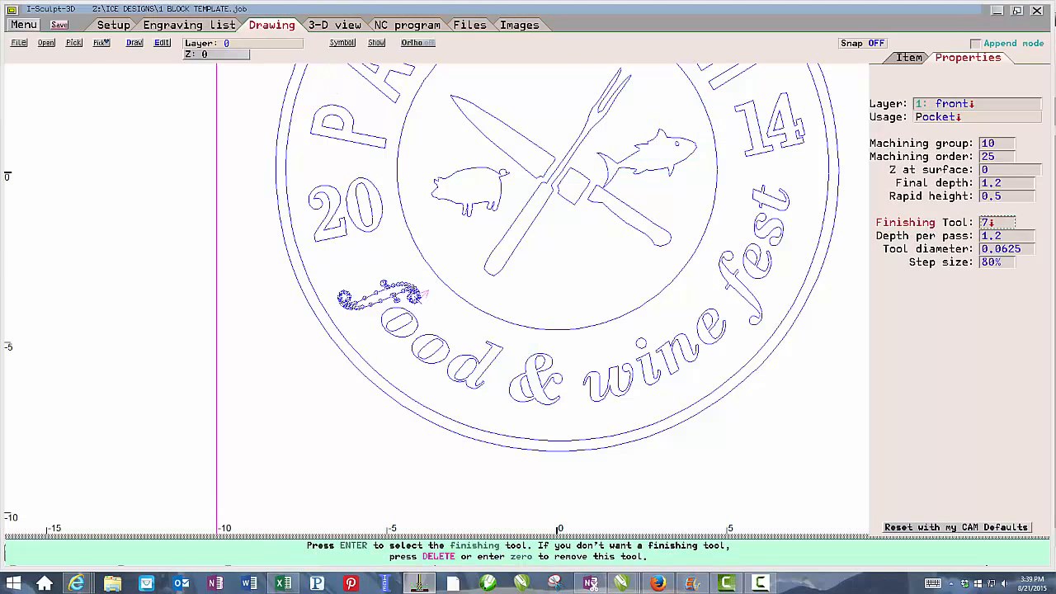
Check the letter f's new toolpaths in 3-D and up close in the drawing.
{"action": "left_click", "coordinate": [334, 25]}
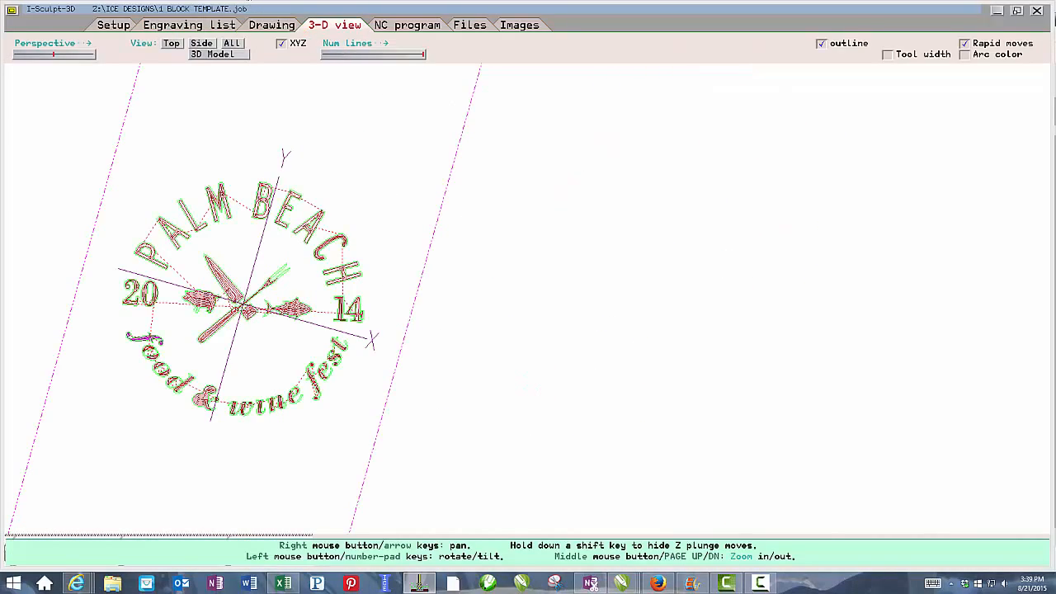
{"action": "left_click", "coordinate": [272, 25]}
{"action": "scroll", "coordinate": [441, 306], "scroll_direction": "up", "scroll_amount": 5}
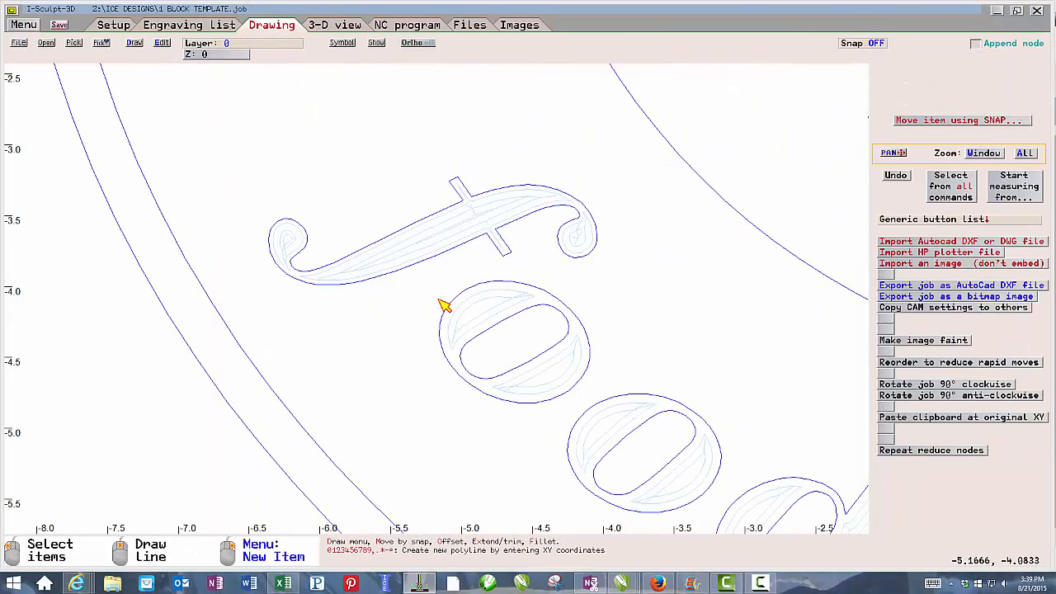
{"action": "left_click", "coordinate": [522, 207]}
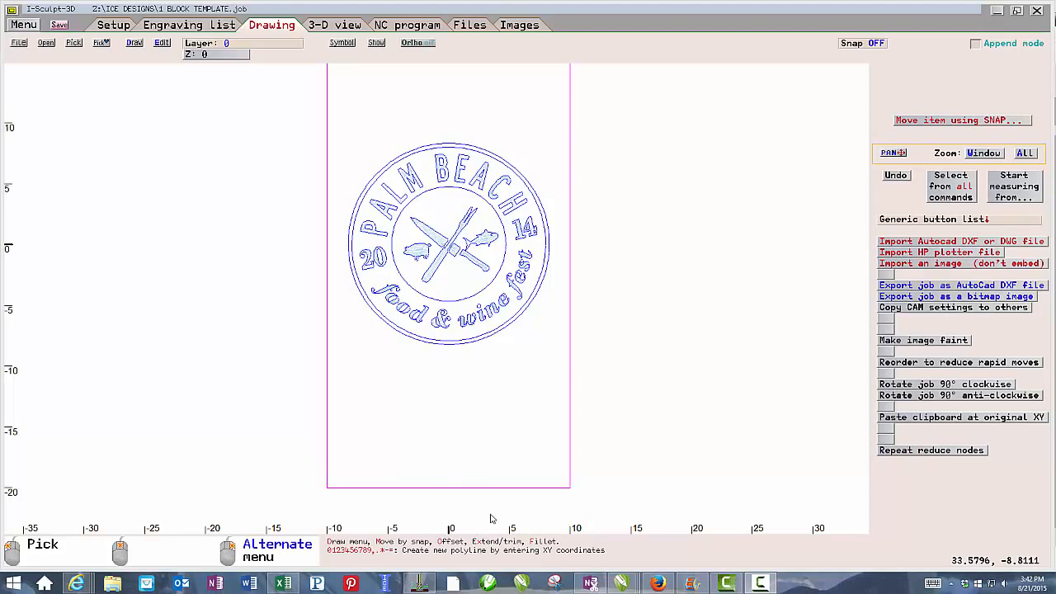
Switch to CorelDRAW's Untitled-1 document to view the original logo, and return to I-Sculpt-3D.
{"action": "mouse_move", "coordinate": [619, 588]}
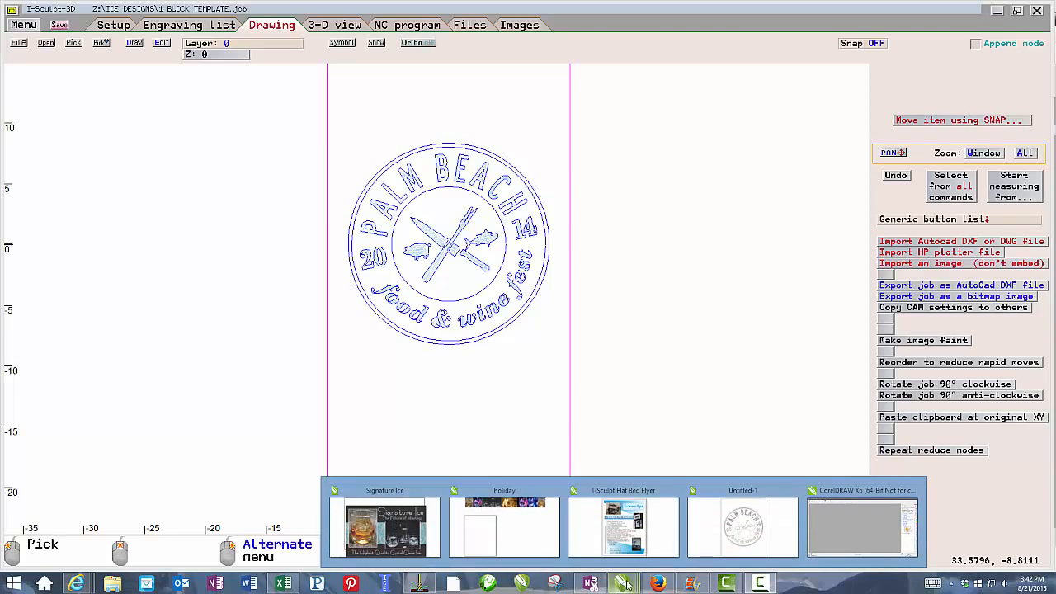
{"action": "left_click", "coordinate": [743, 524]}
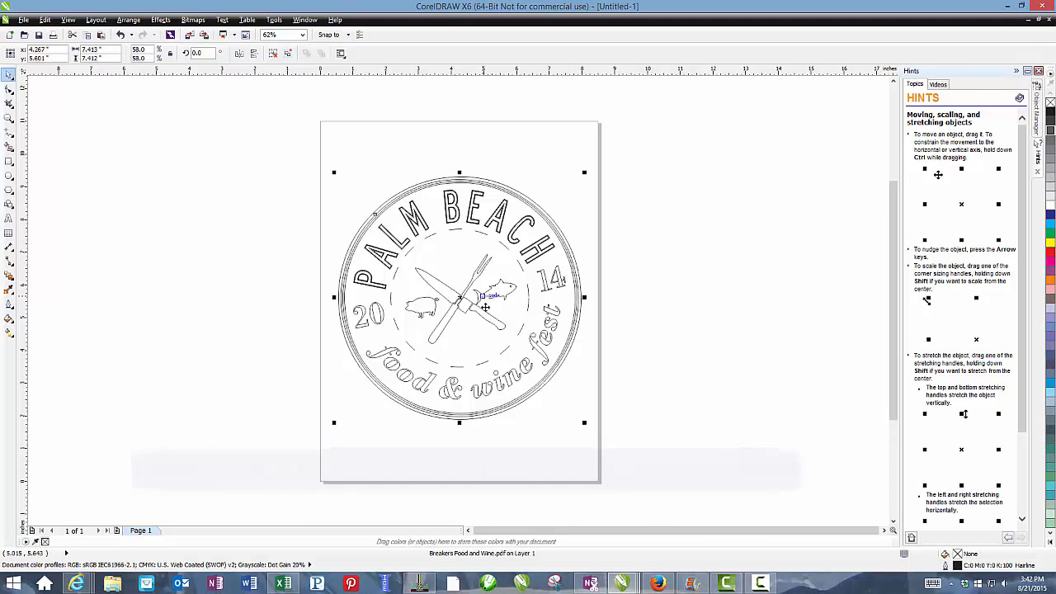
{"action": "left_click", "coordinate": [419, 583]}
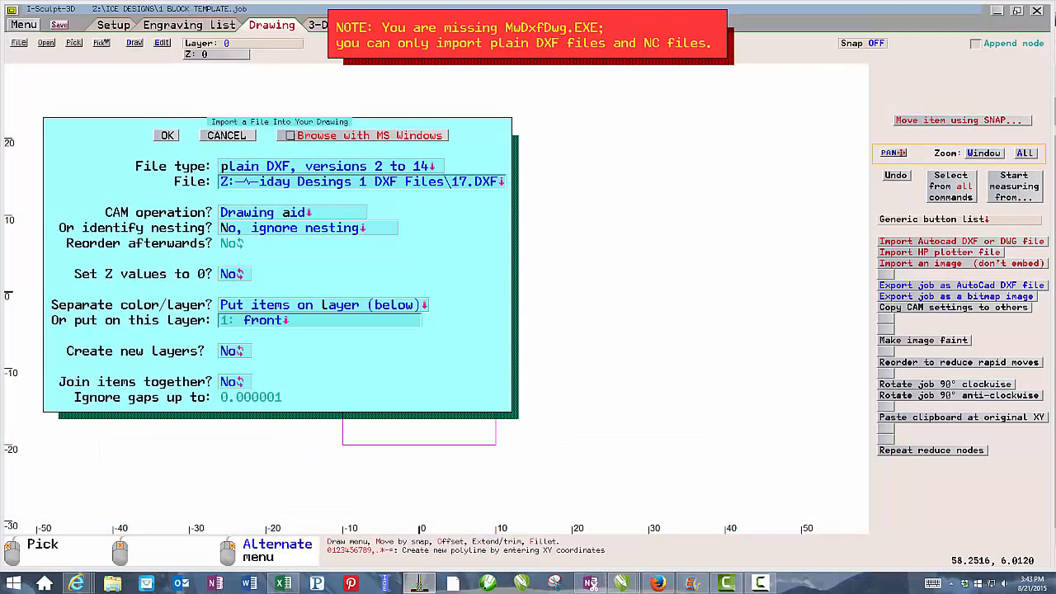
Import 24.DXF from the Holiday Desings 1 DXF Files folder as a drawing aid, placing its items on layer 3.
{"action": "left_click", "coordinate": [456, 189]}
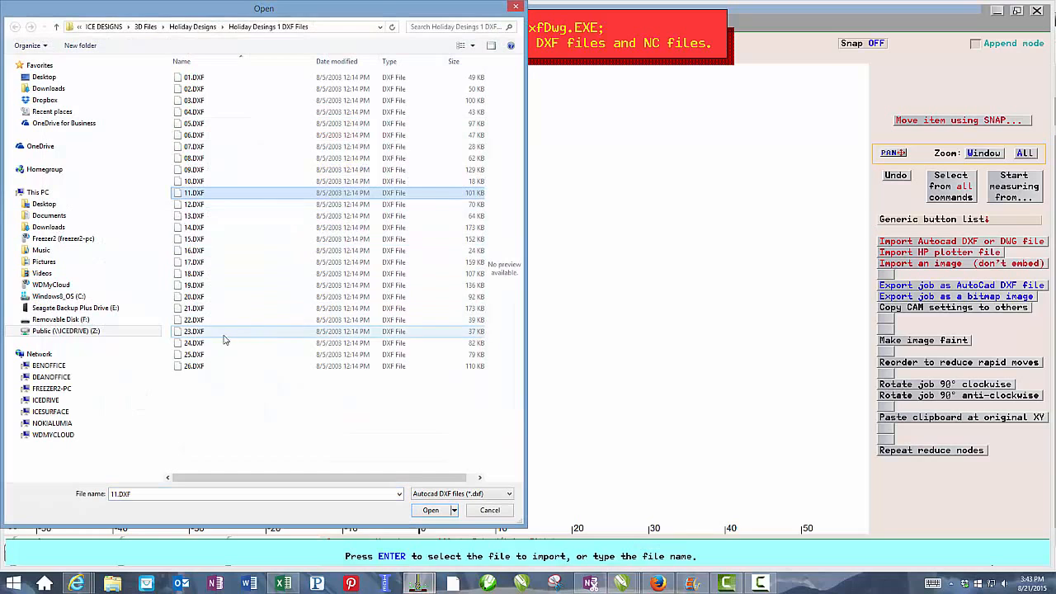
{"action": "left_click", "coordinate": [219, 342]}
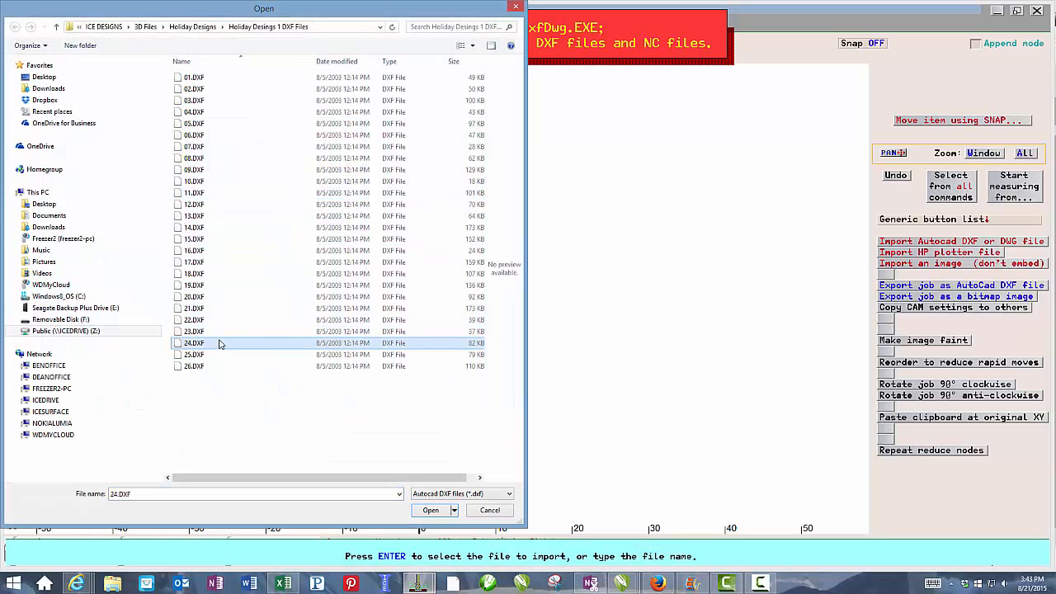
{"action": "left_click", "coordinate": [430, 510]}
{"action": "left_click", "coordinate": [255, 320]}
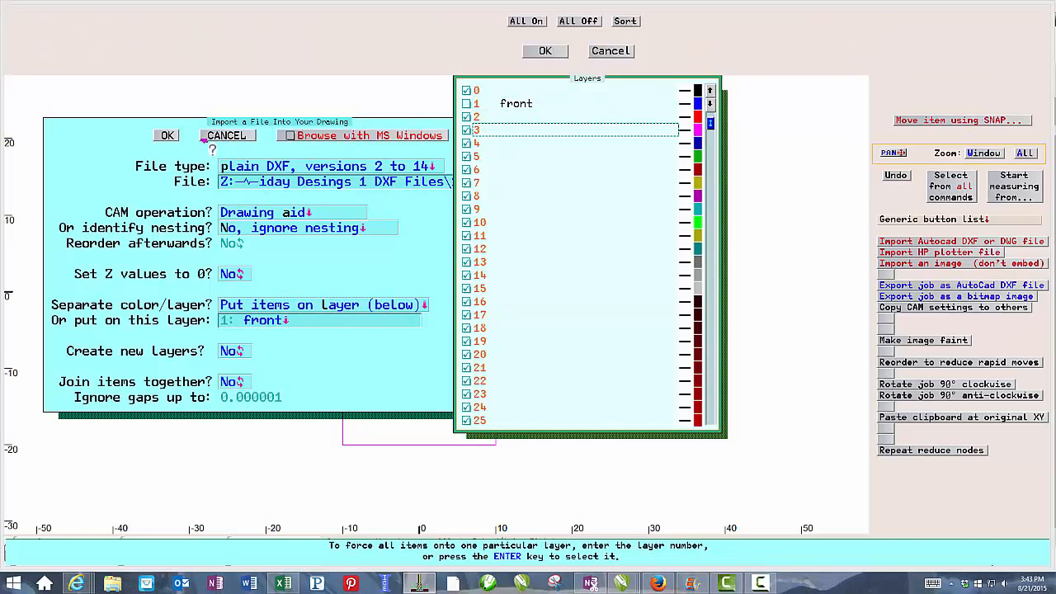
{"action": "left_click", "coordinate": [540, 51]}
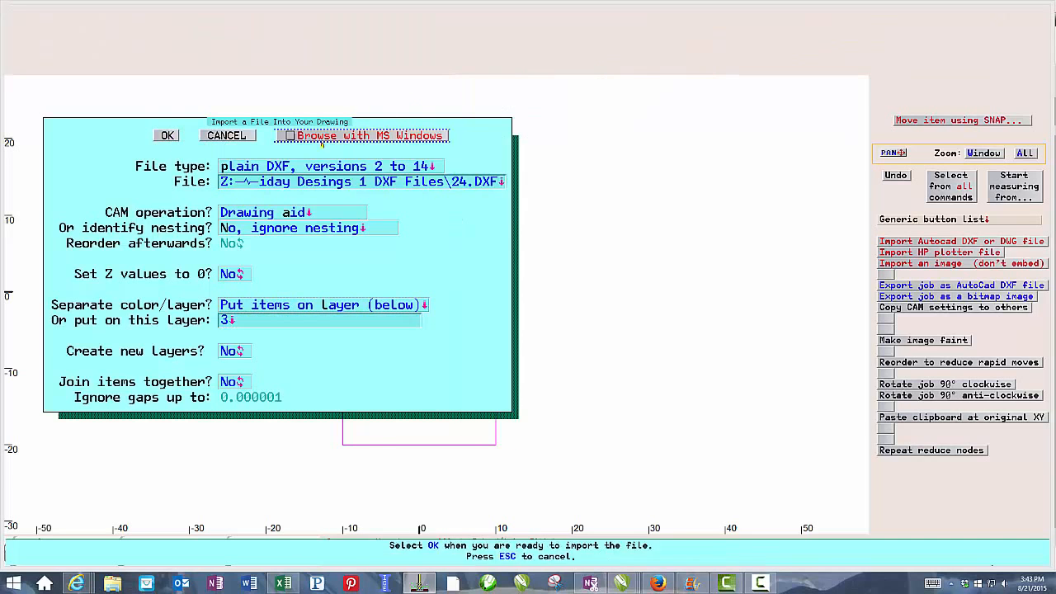
{"action": "left_click", "coordinate": [177, 141]}
Try moving one of the two outlines of the angel's ribbon downward, and undo the move.
{"action": "scroll", "coordinate": [267, 340], "scroll_direction": "down", "scroll_amount": 4}
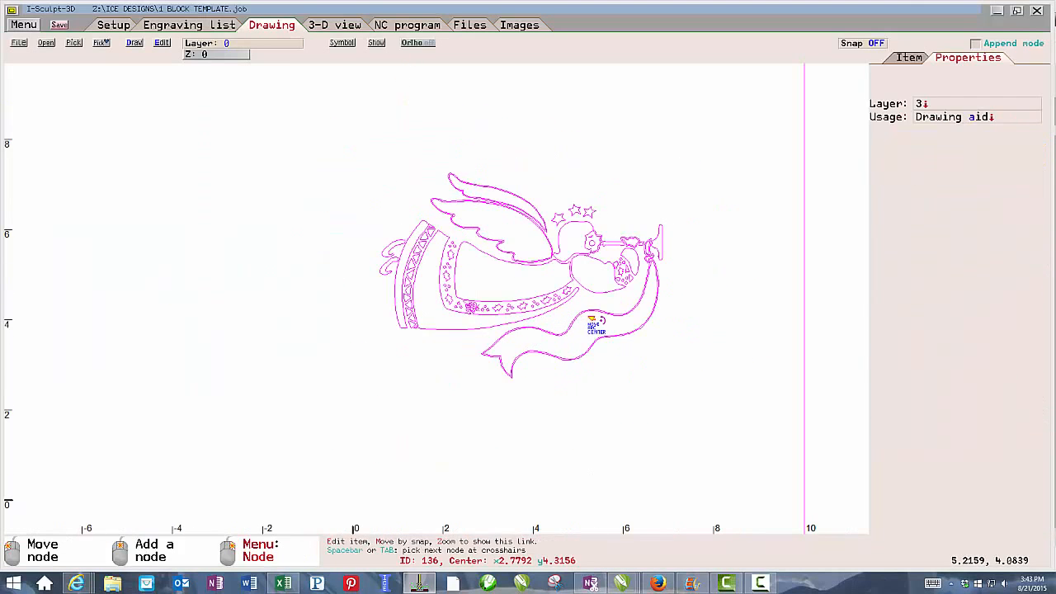
{"action": "scroll", "coordinate": [592, 321], "scroll_direction": "down", "scroll_amount": 1}
{"action": "scroll", "coordinate": [441, 301], "scroll_direction": "up", "scroll_amount": 5}
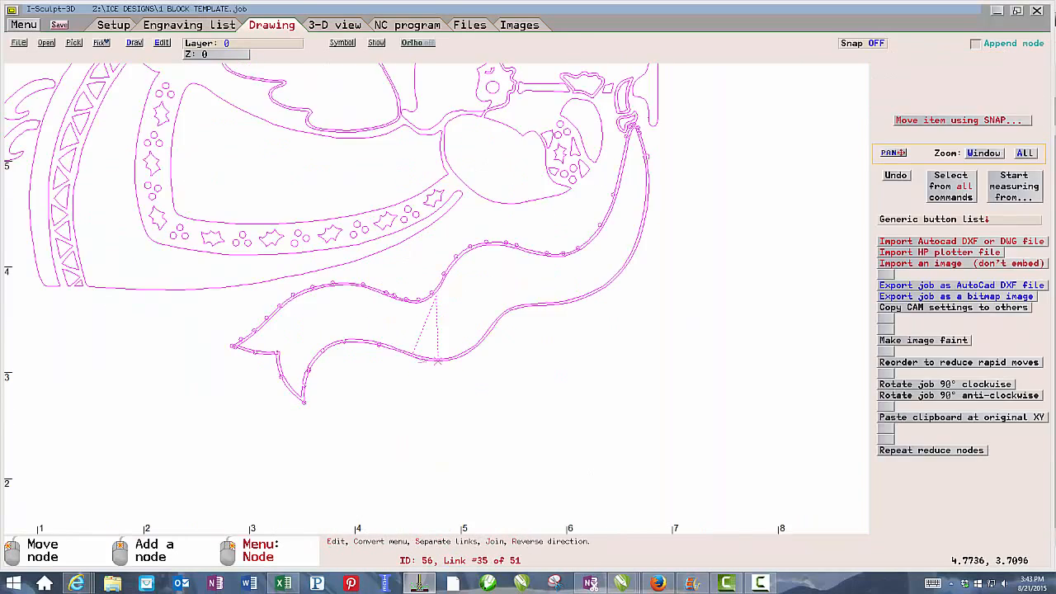
{"action": "scroll", "coordinate": [431, 298], "scroll_direction": "up", "scroll_amount": 2}
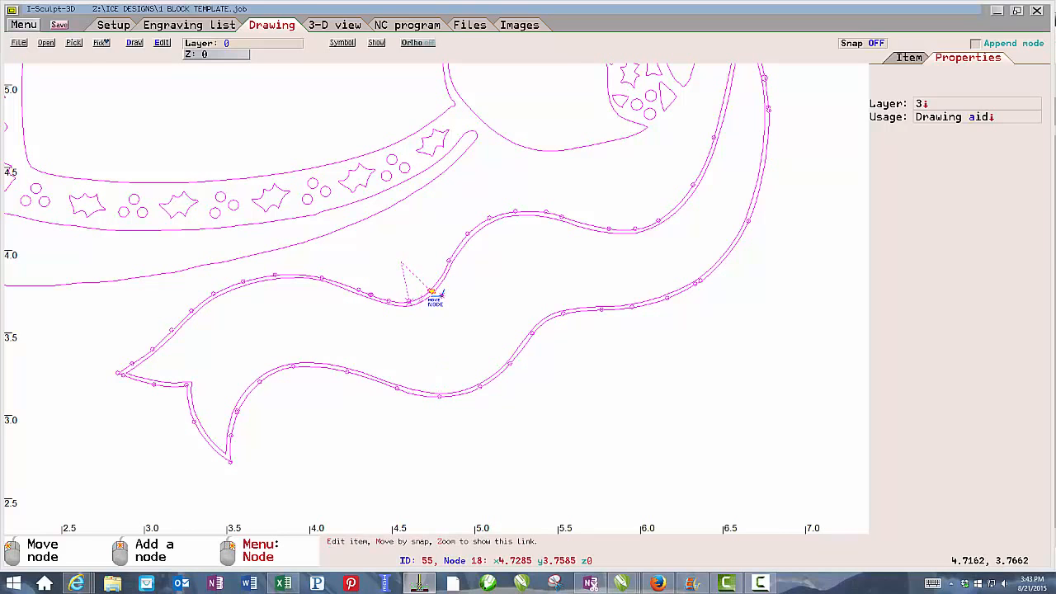
{"action": "scroll", "coordinate": [440, 302], "scroll_direction": "down", "scroll_amount": 4}
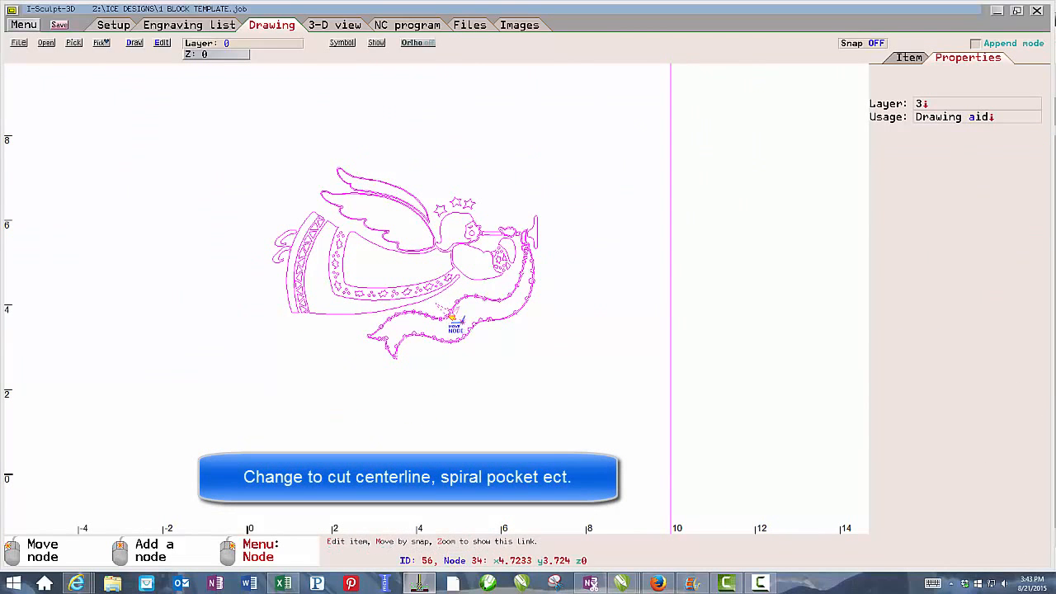
{"action": "right_click", "coordinate": [450, 318]}
{"action": "left_click", "coordinate": [517, 317]}
{"action": "left_click", "coordinate": [451, 319]}
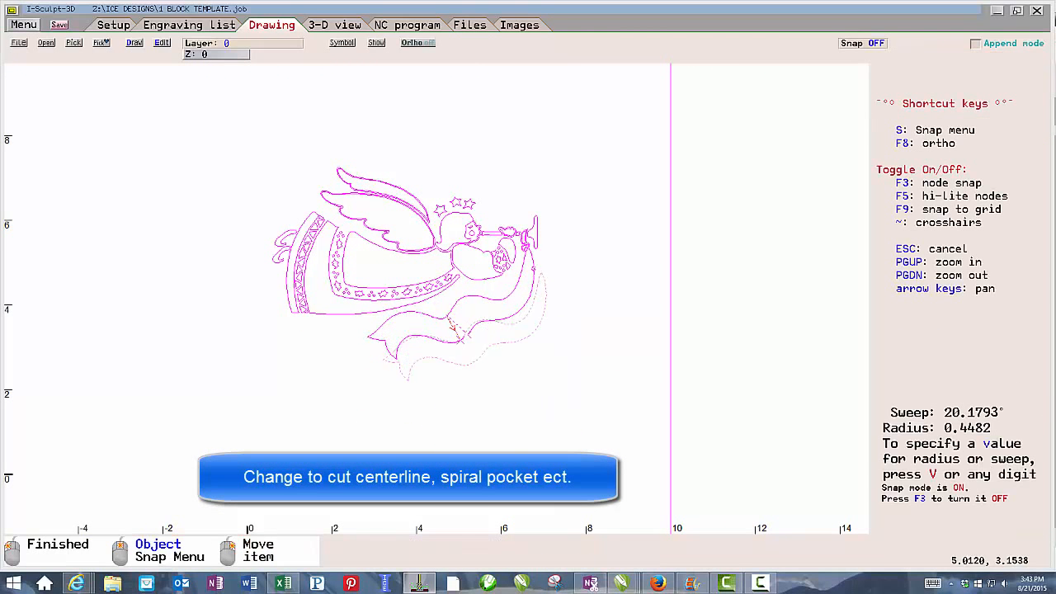
{"action": "left_click", "coordinate": [462, 338]}
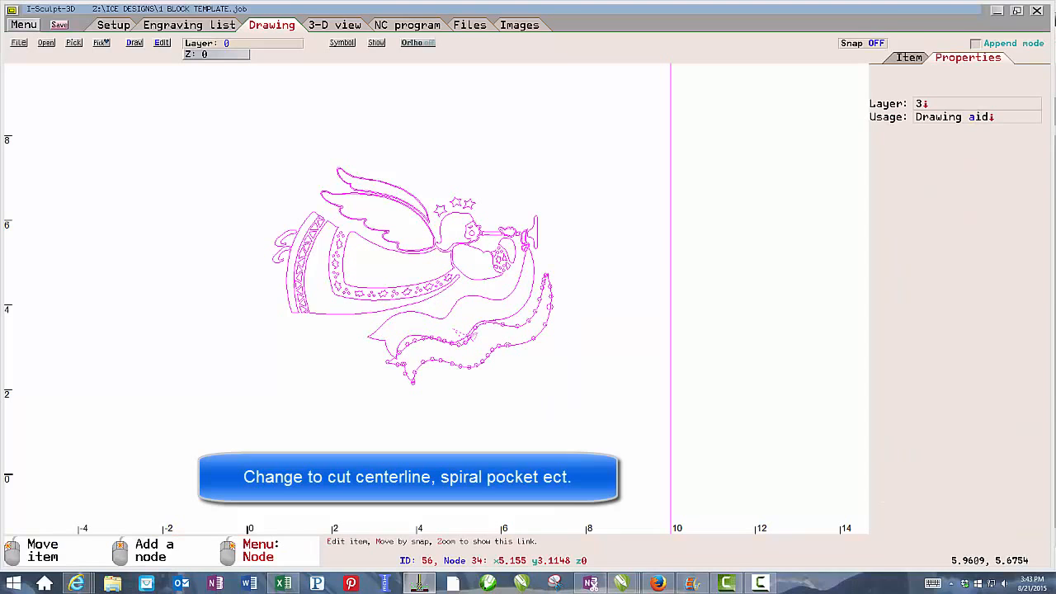
{"action": "key", "text": "ctrl+z"}
{"action": "scroll", "coordinate": [500, 356], "scroll_direction": "up", "scroll_amount": 1}
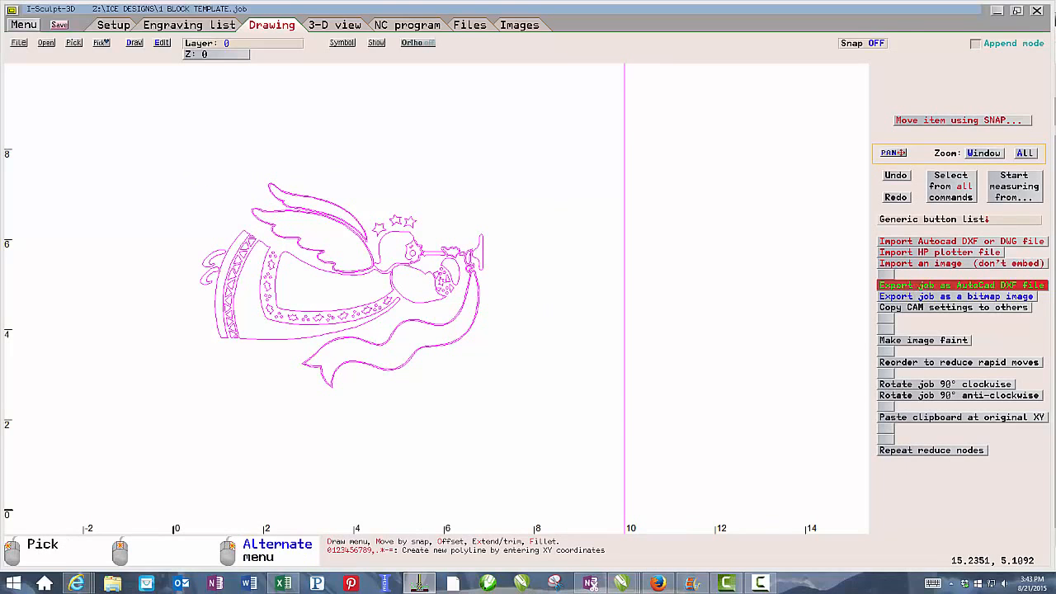
Export the job as an AutoCAD DXF file named DXF in the desktop folder.
{"action": "left_click", "coordinate": [942, 286]}
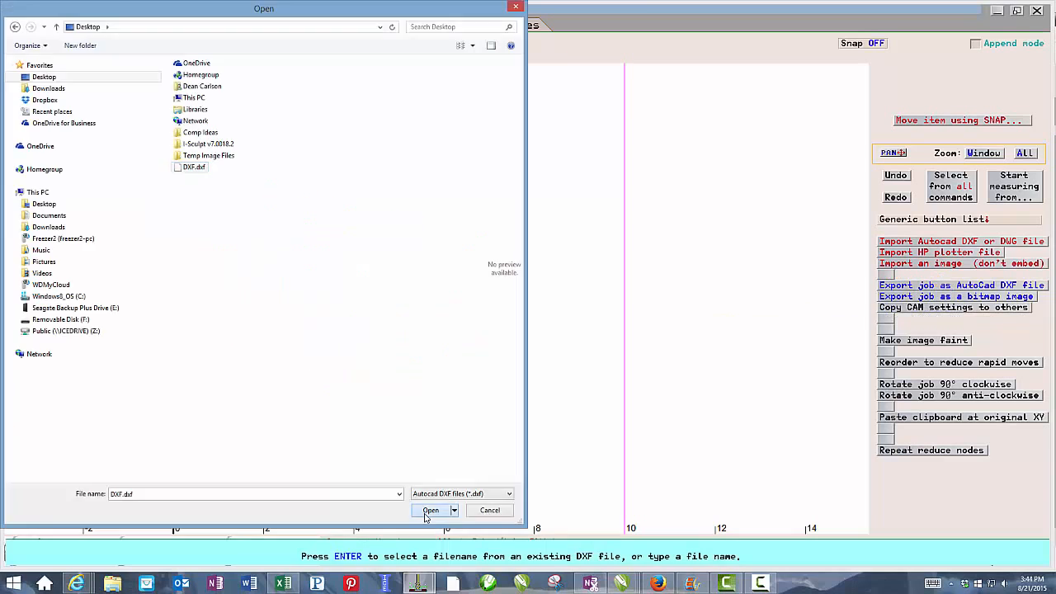
{"action": "left_click", "coordinate": [428, 510]}
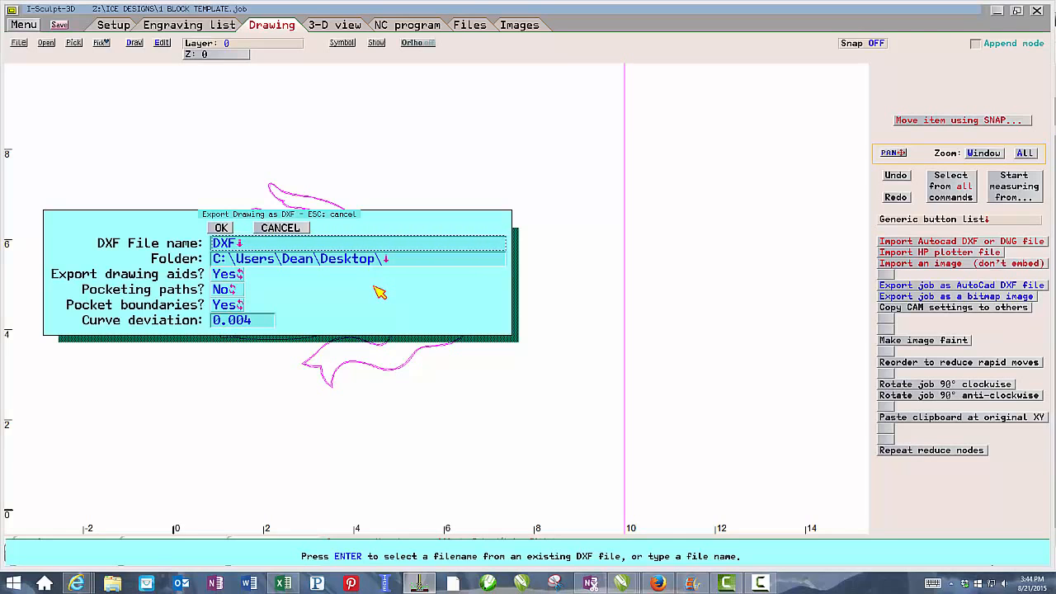
{"action": "left_click", "coordinate": [221, 228]}
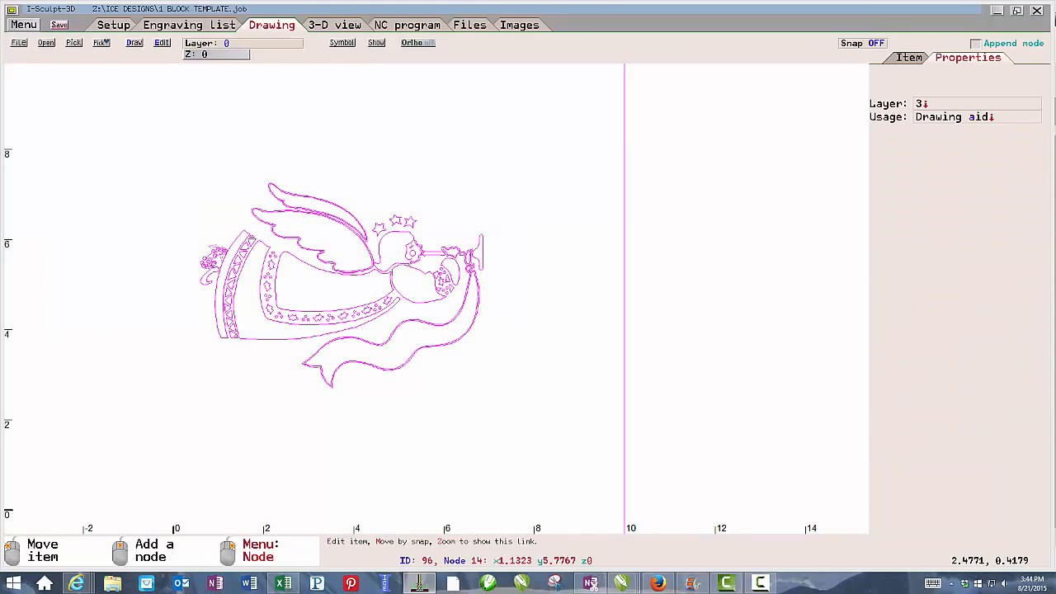
Switch to CorelDRAW's Untitled-1 document and delete the Palm Beach logo from the page.
{"action": "left_click", "coordinate": [622, 583]}
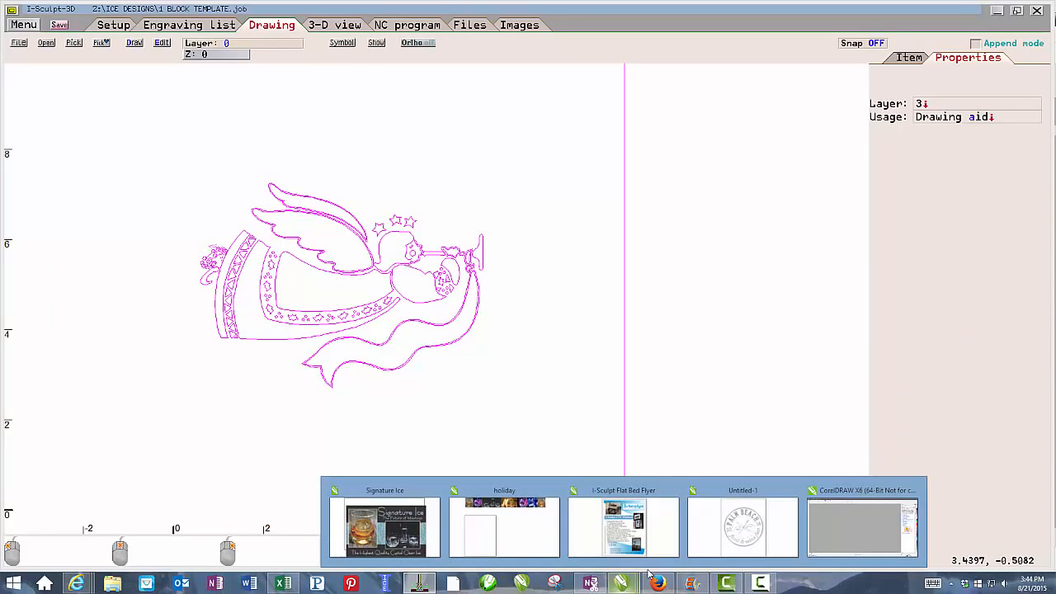
{"action": "left_click", "coordinate": [714, 532]}
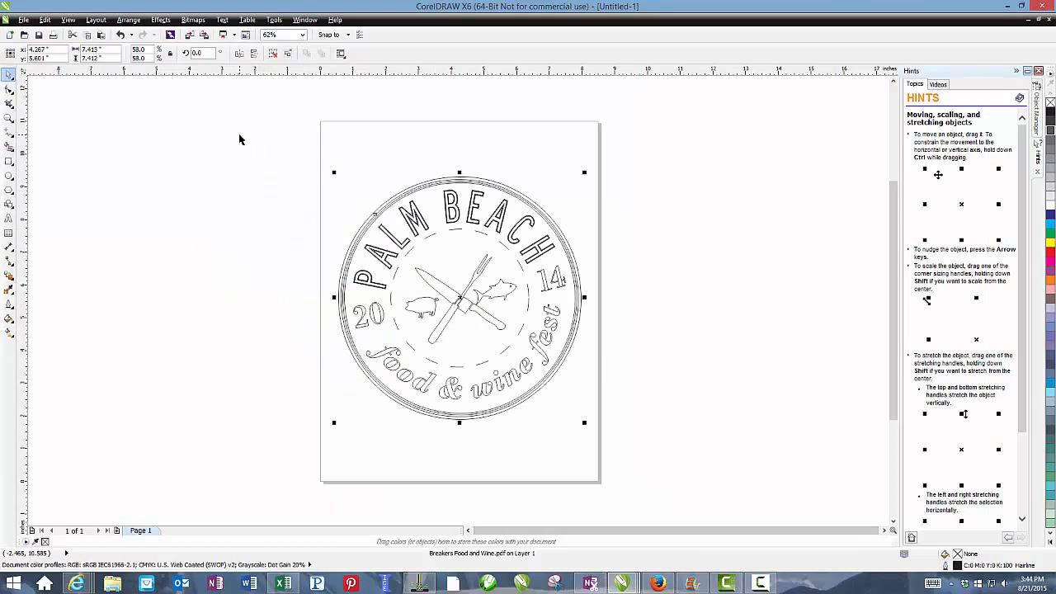
{"action": "key", "text": "Delete"}
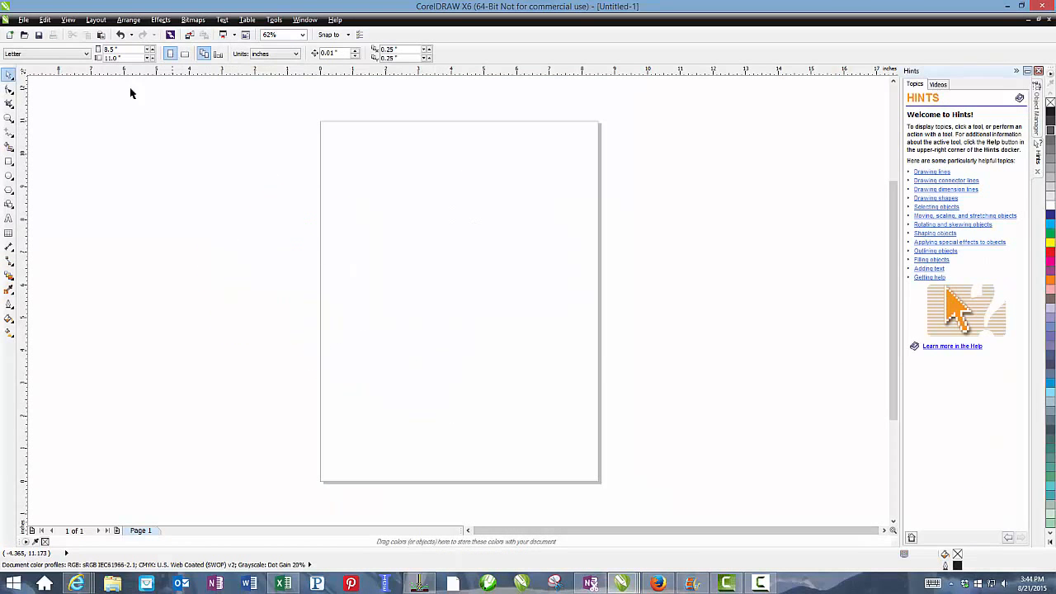
Import DXF.dxf with top projection, automatic units and 1:1 scaling, placing it on the page about 7.5 by 5.4 inches.
{"action": "left_click", "coordinate": [25, 20]}
{"action": "left_click", "coordinate": [50, 181]}
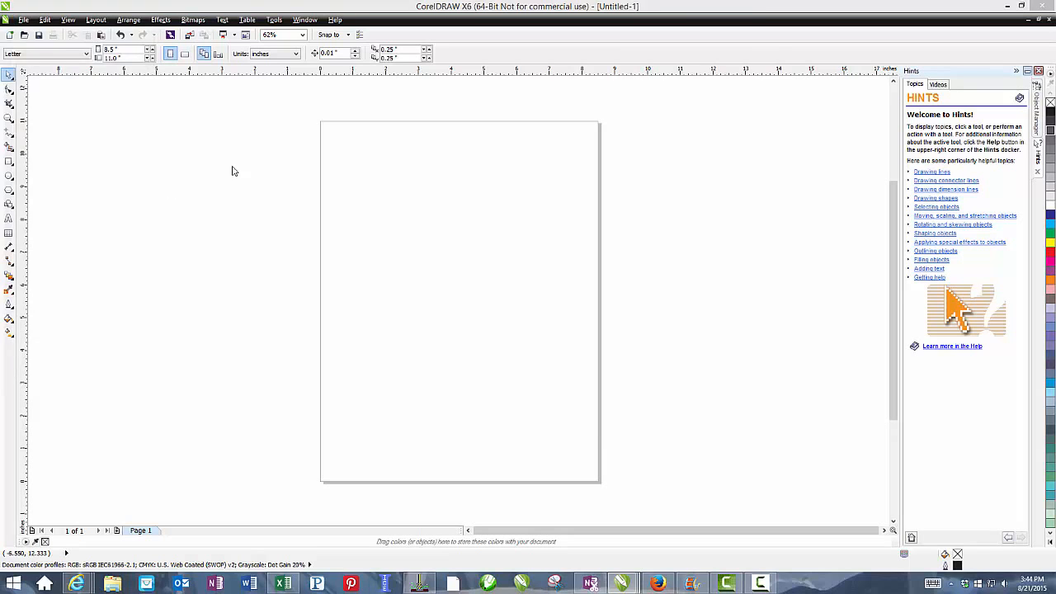
{"action": "left_click", "coordinate": [46, 91]}
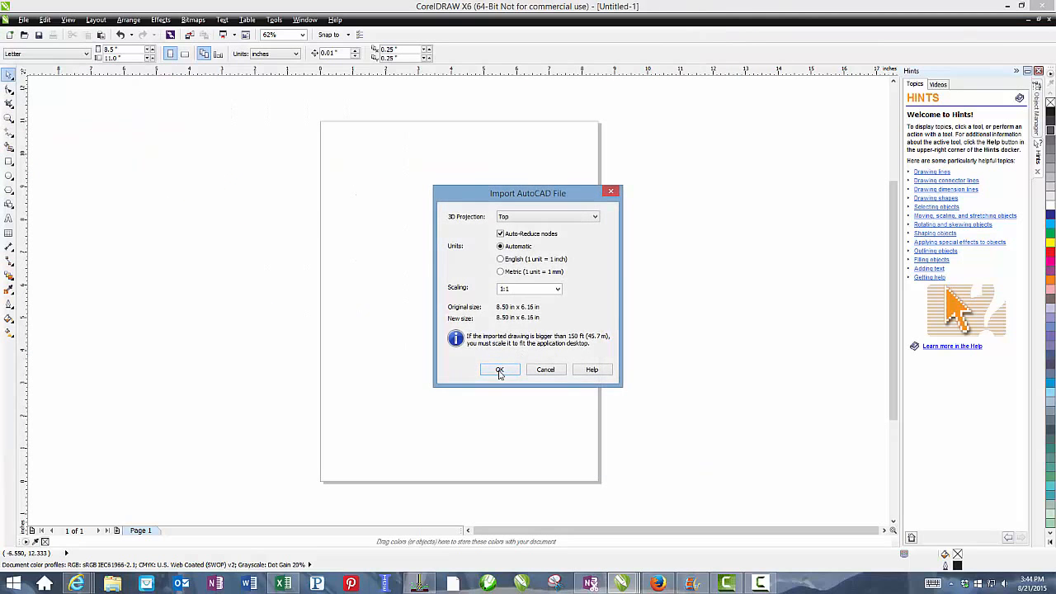
{"action": "left_click", "coordinate": [499, 370]}
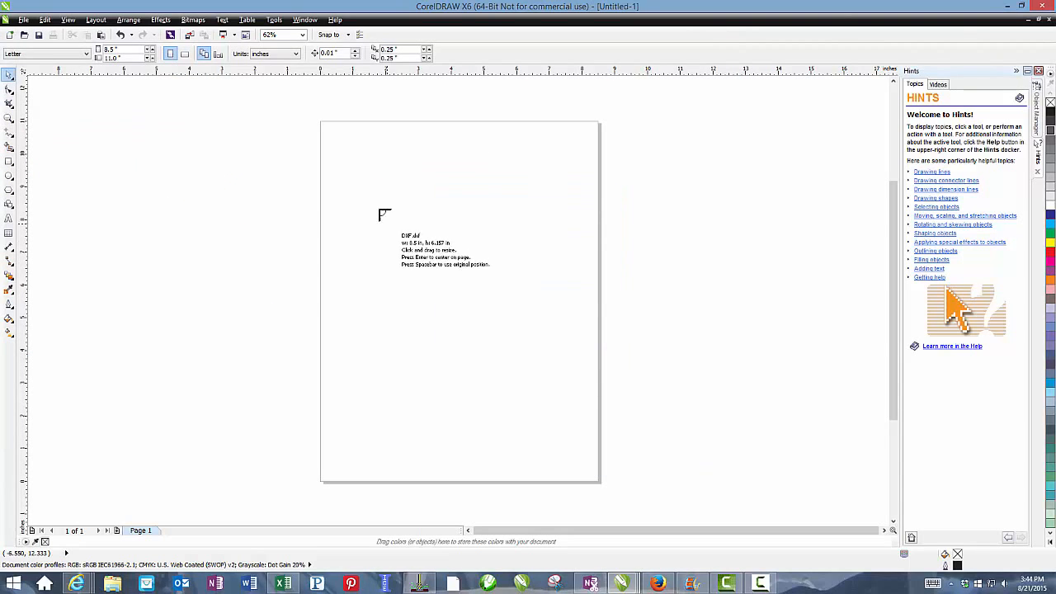
{"action": "left_click_drag", "start_coordinate": [373, 208], "coordinate": [624, 387]}
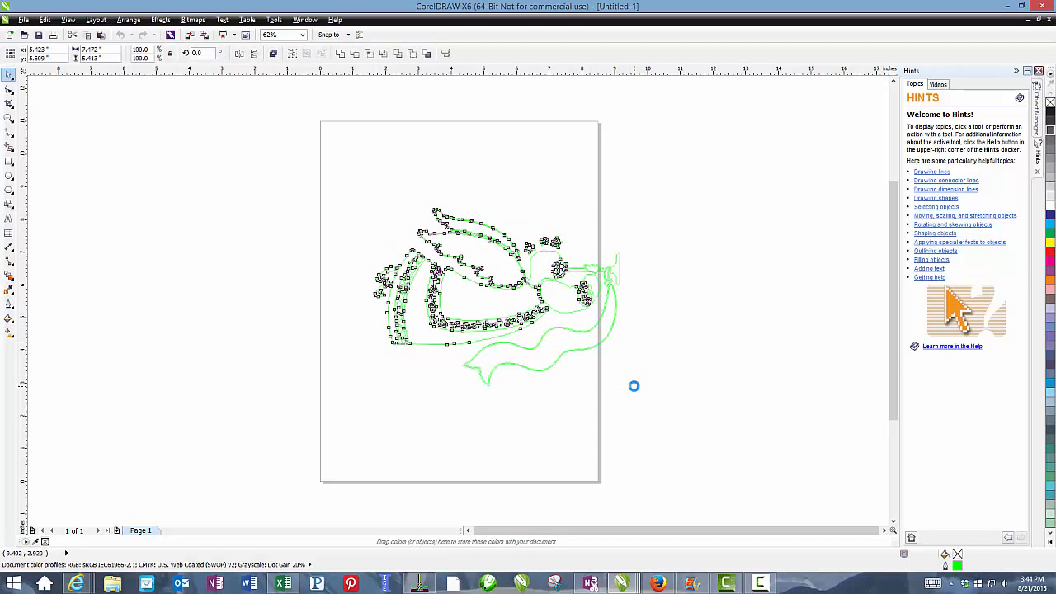